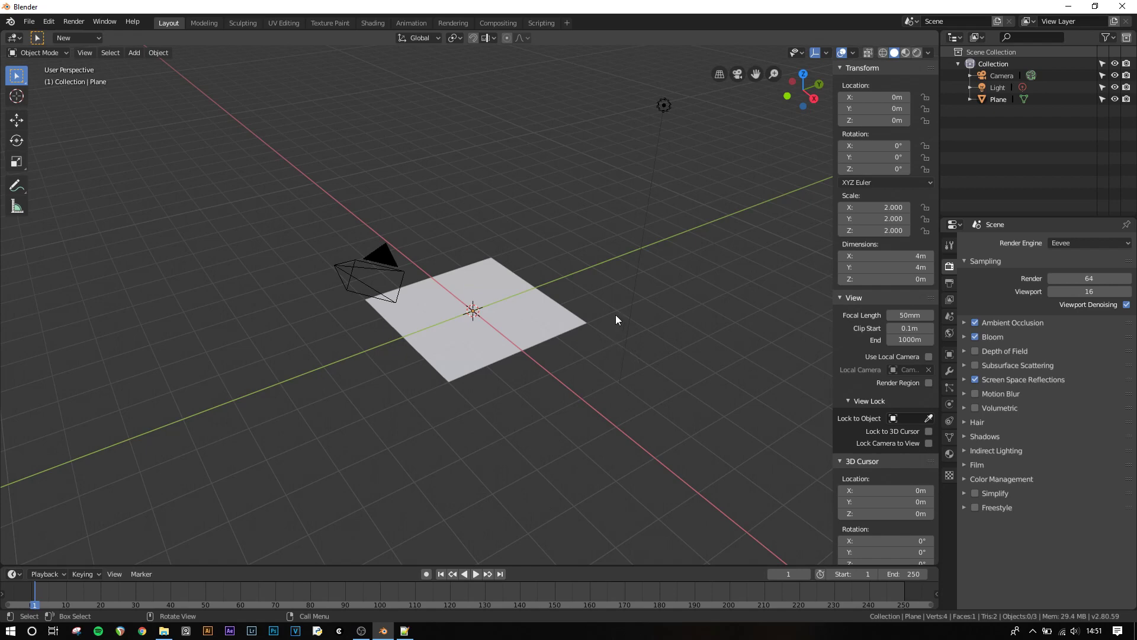
Step: Switch to the Shading workspace showing the plane scene
click(371, 24)
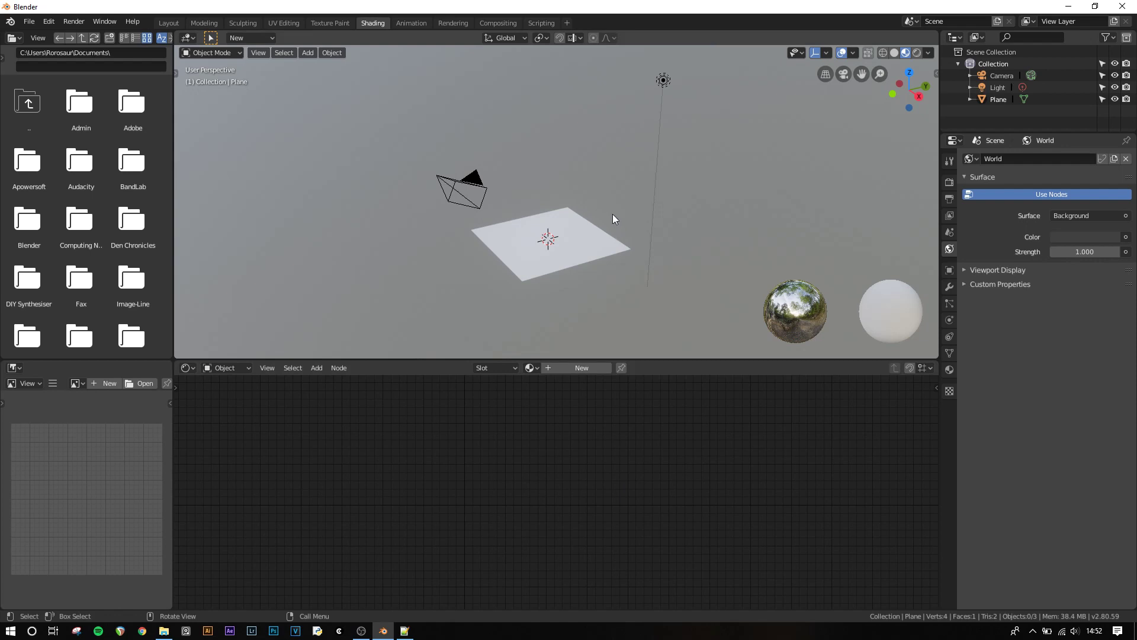
Step: Set Rendered viewport shading and give the plane a new 'blank material' with Principled BSDF
key(z)
click(613, 152)
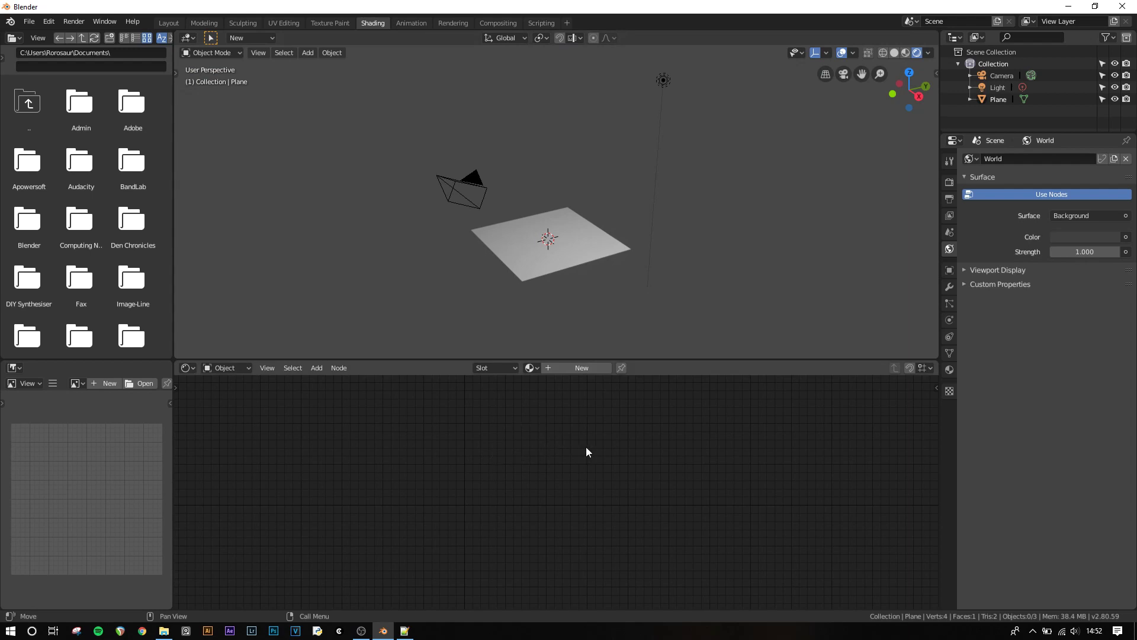
click(949, 370)
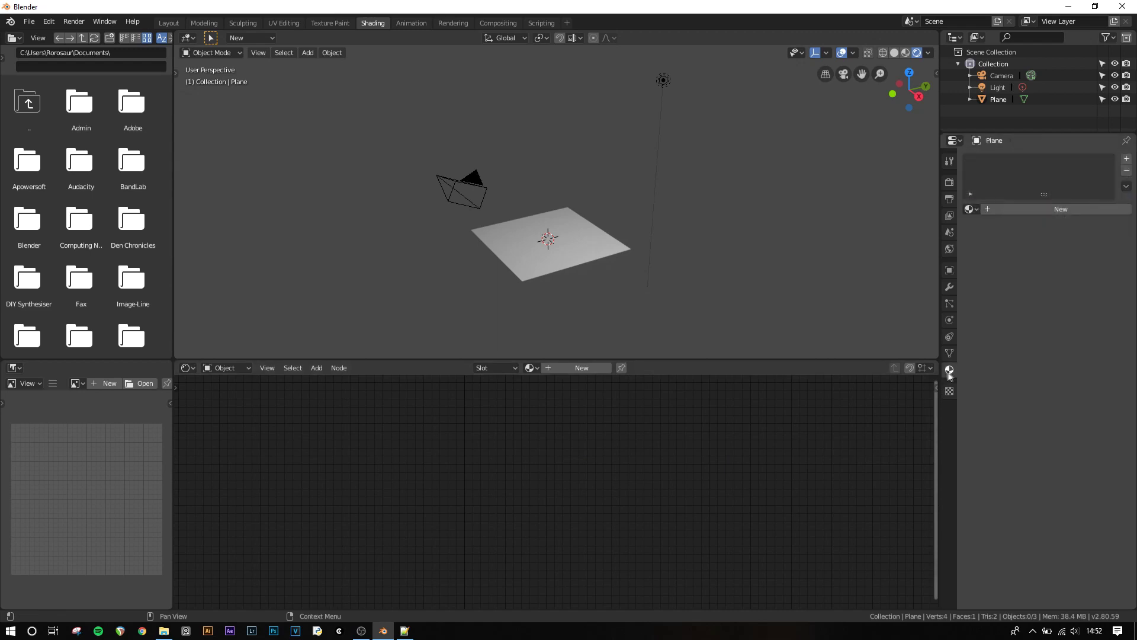
click(577, 368)
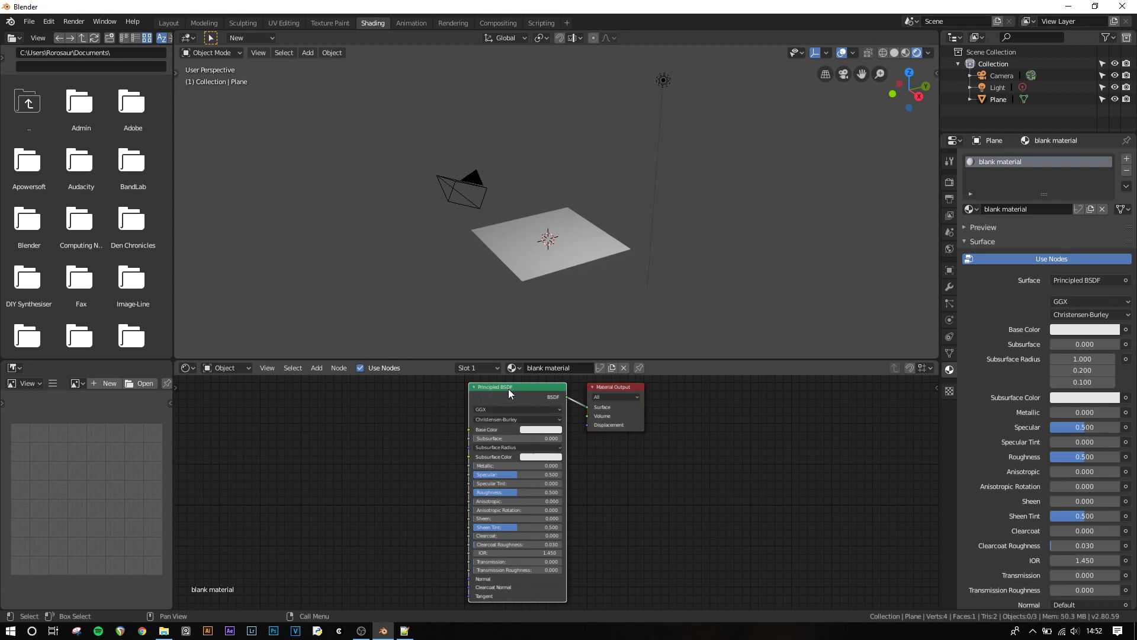
click(628, 412)
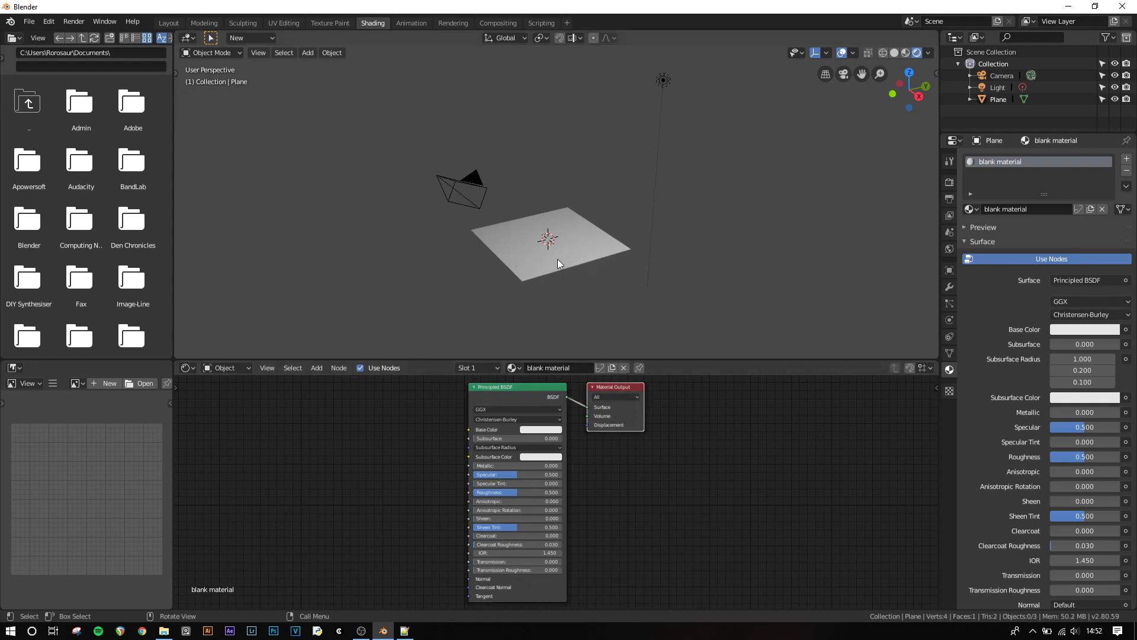
Step: View the plane through the scene camera and move the Principled BSDF node left
key(KP_0)
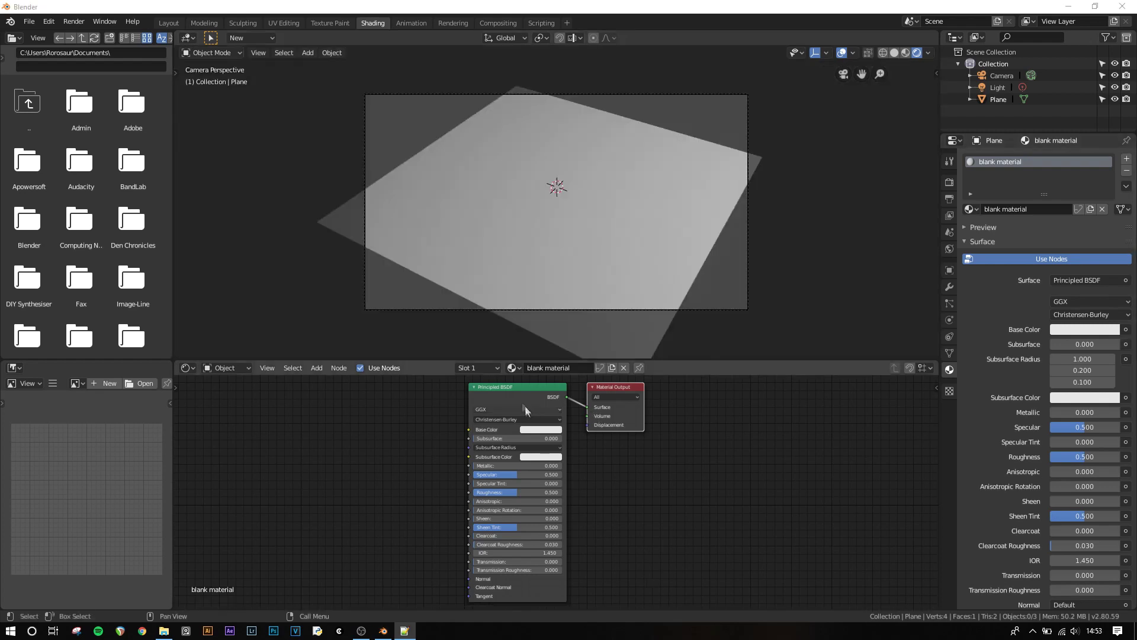
drag(552, 407, 554, 421)
right_click(555, 421)
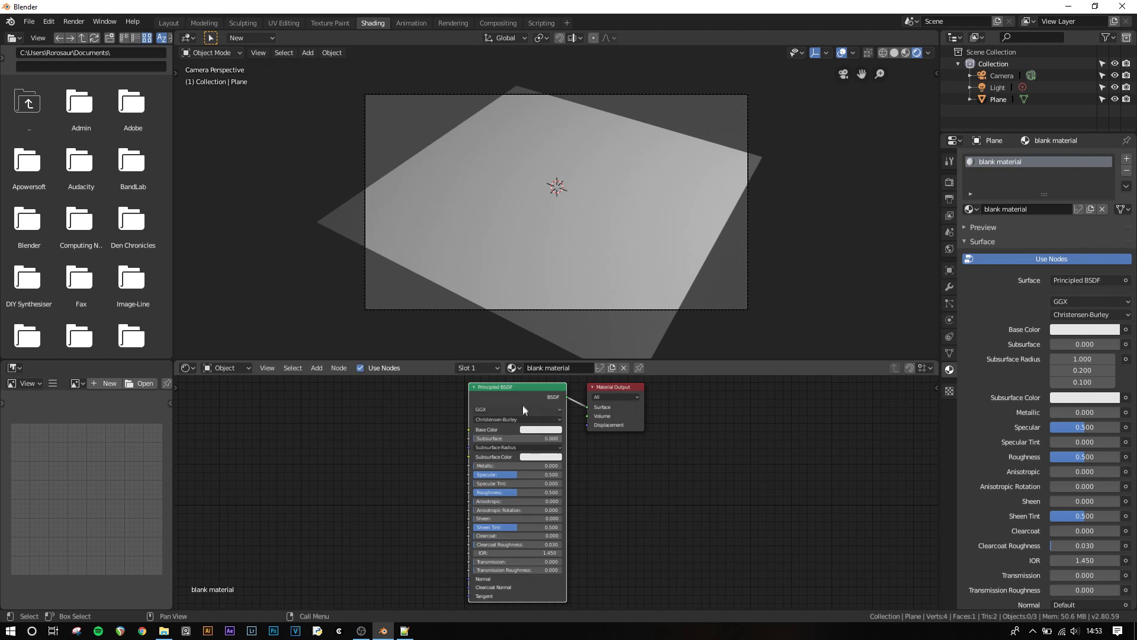
drag(481, 400, 455, 405)
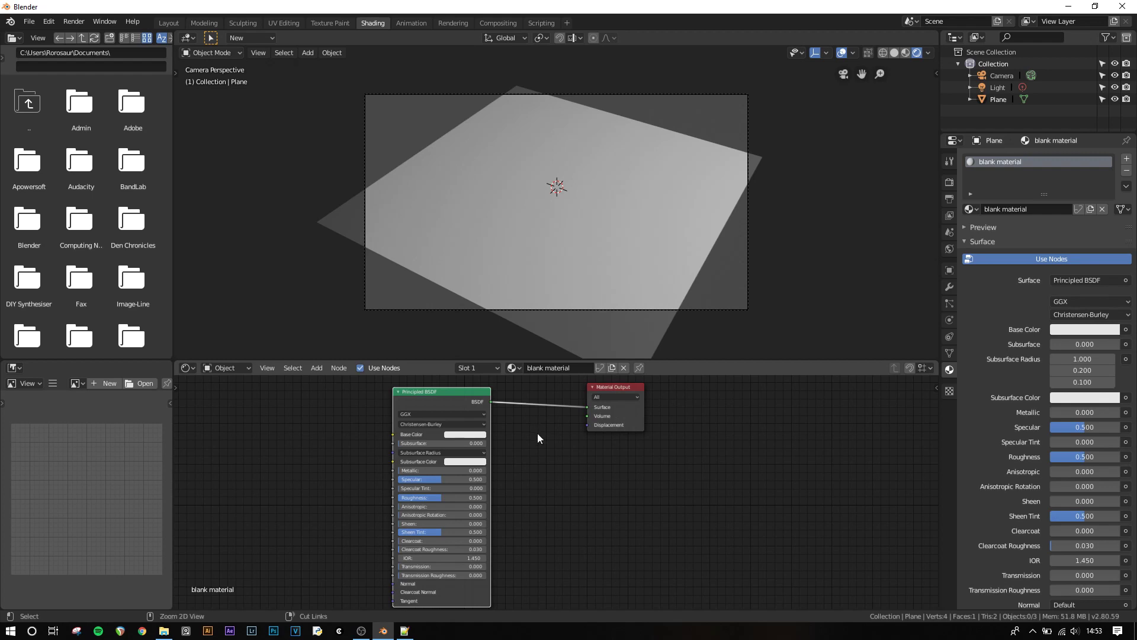
Step: Cut the BSDF-to-Surface link and reconnect BSDF to the Material Output's Surface input
ctrl+right_drag(537, 432, 540, 386)
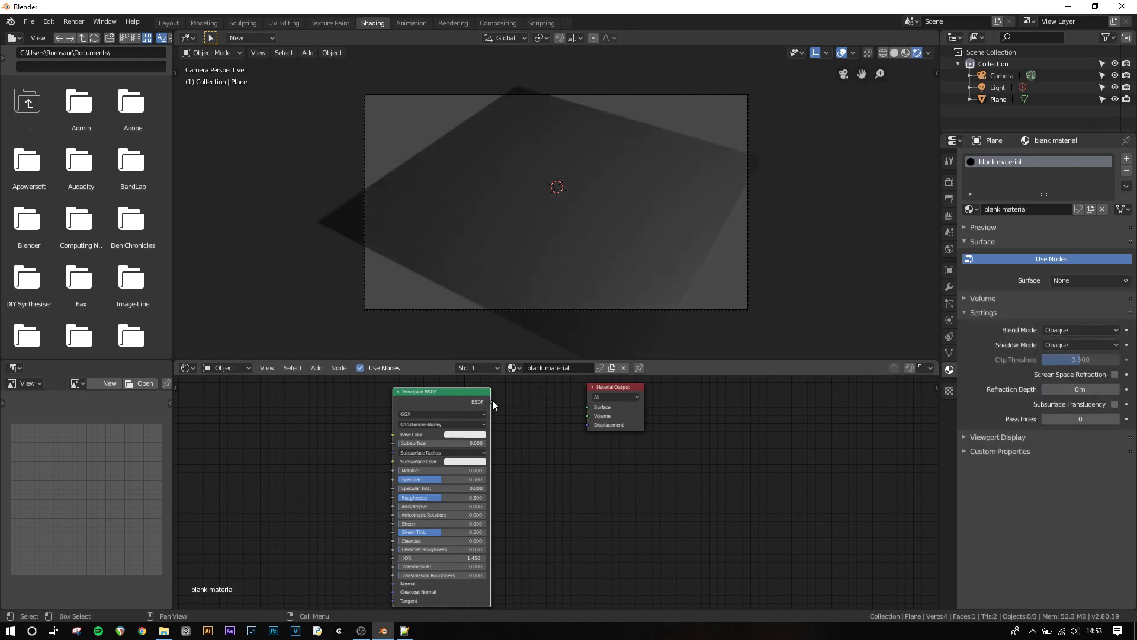
drag(492, 401, 587, 407)
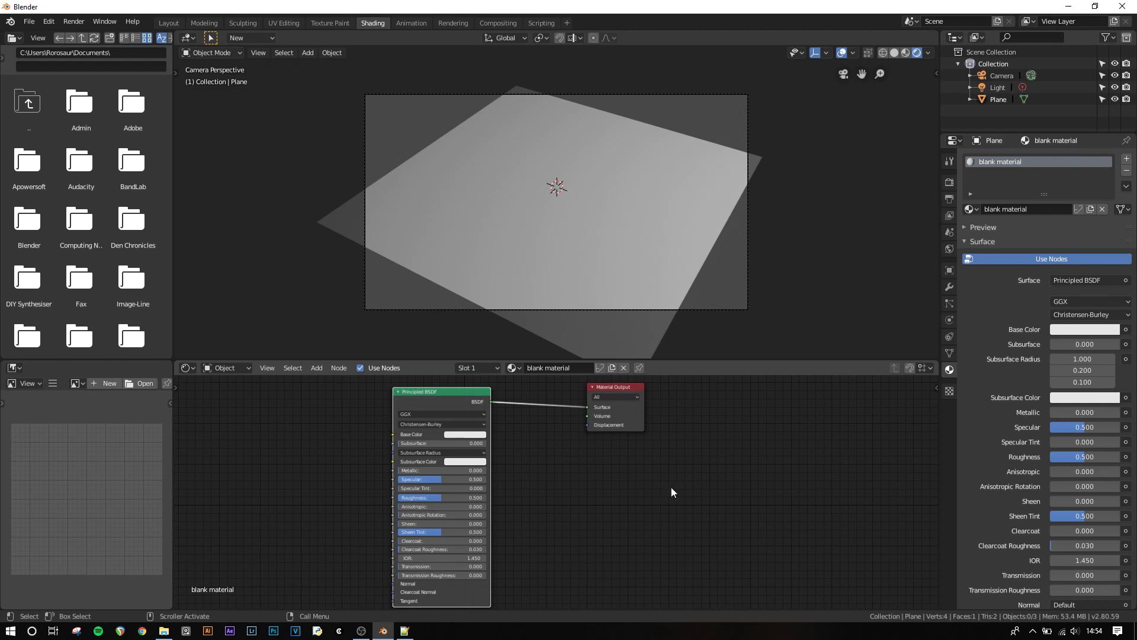
key(shift+a)
Step: Bring up the Add menu's Texture node list, briefly checking Notepad in between
mouse_move(350, 501)
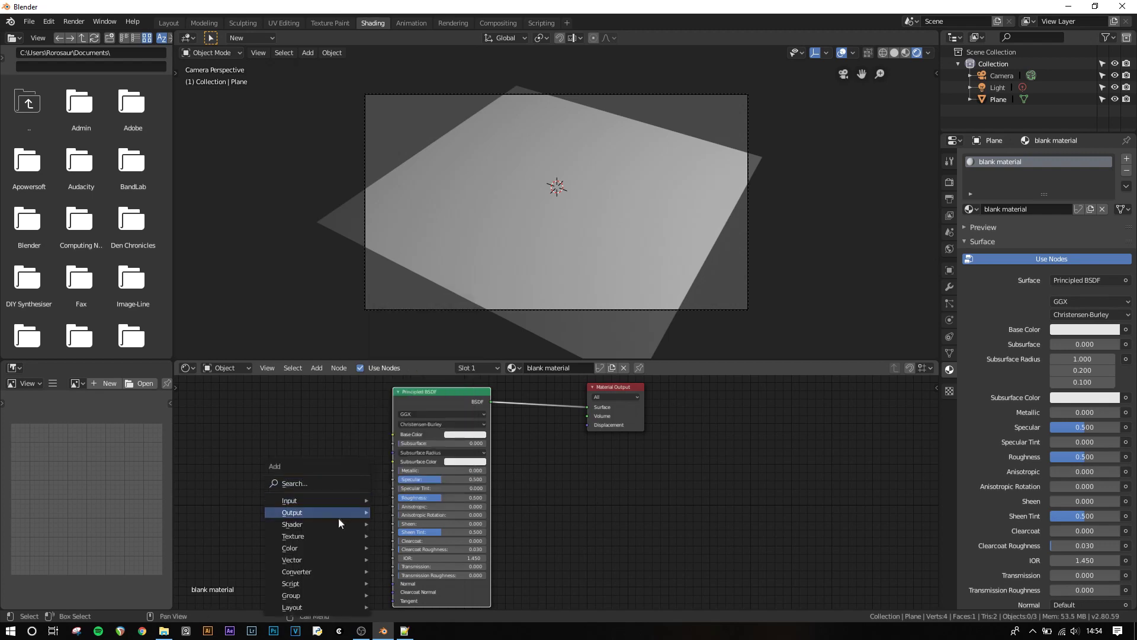
mouse_move(334, 531)
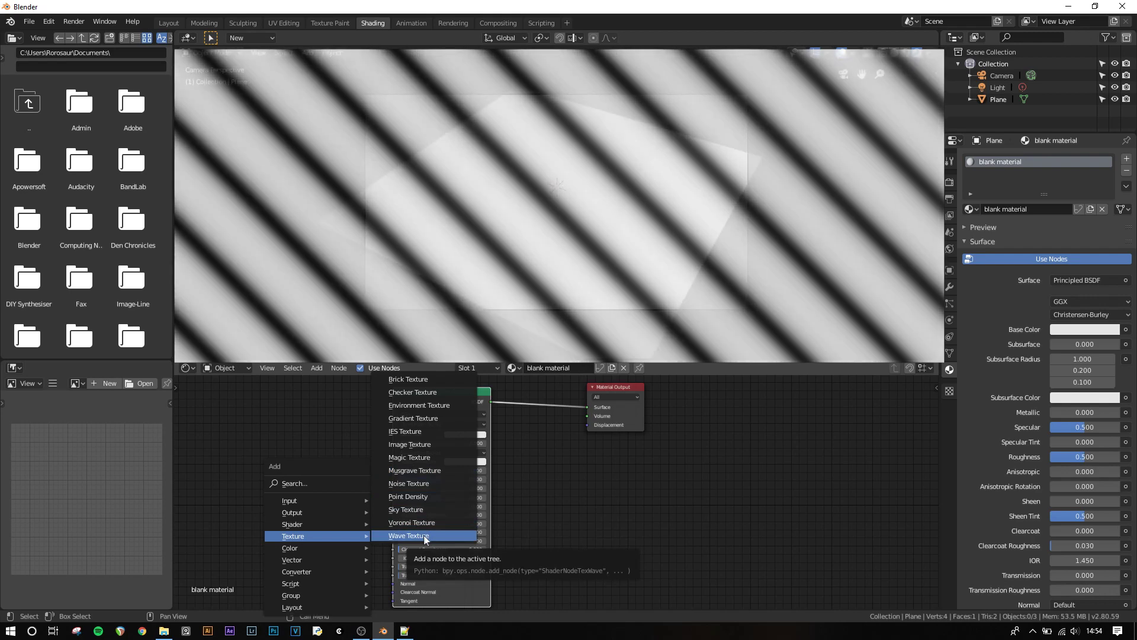
key(alt+Tab)
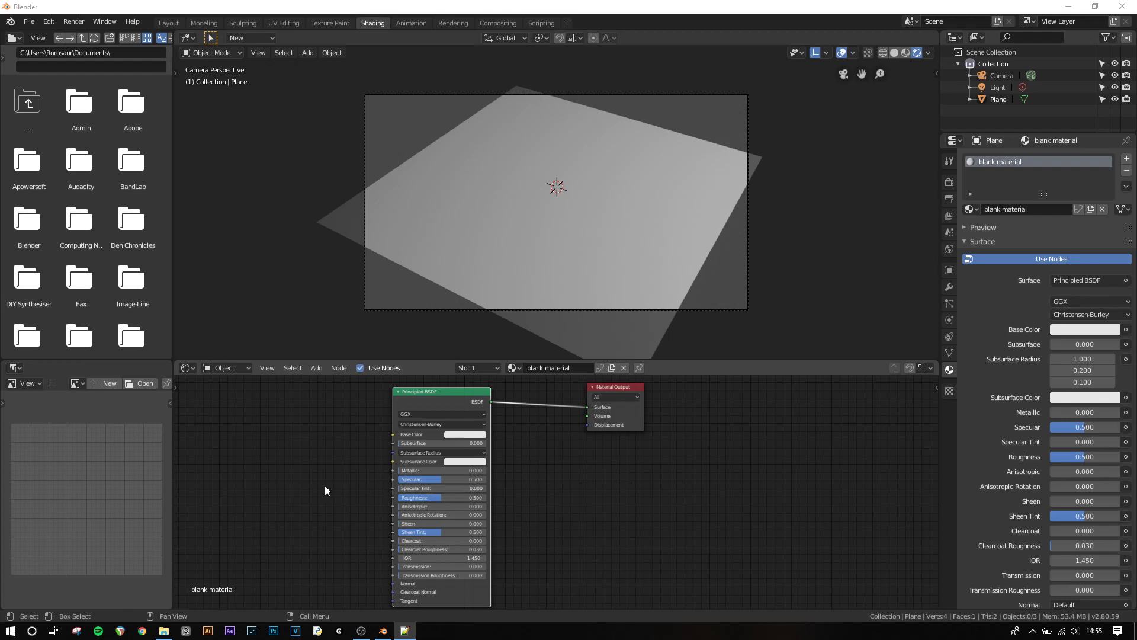
key(shift+a)
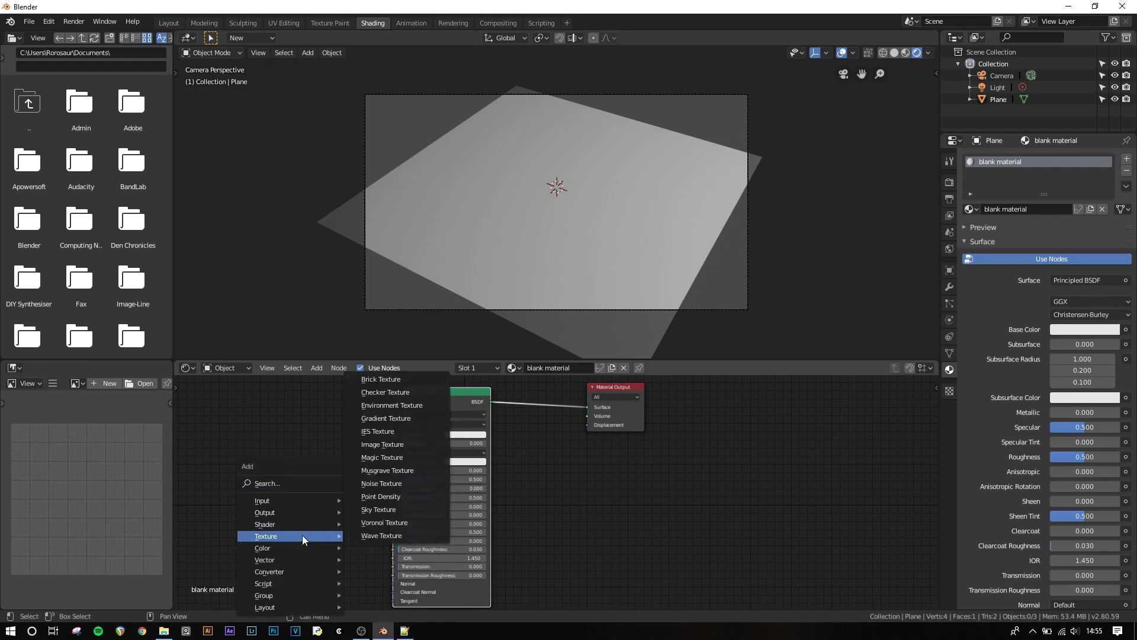
Step: Add a Noise Texture left of the BSDF and connect its Fac output to Base Color
click(369, 482)
click(265, 436)
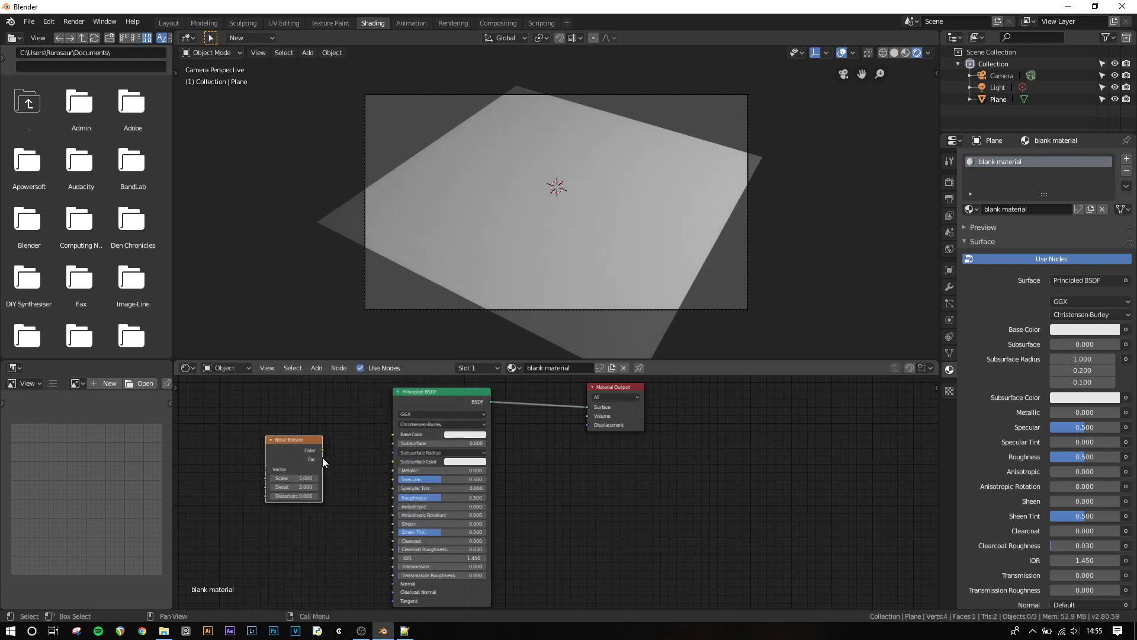
mouse_move(323, 459)
mouse_down()
mouse_move(390, 436)
mouse_move(324, 454)
mouse_up()
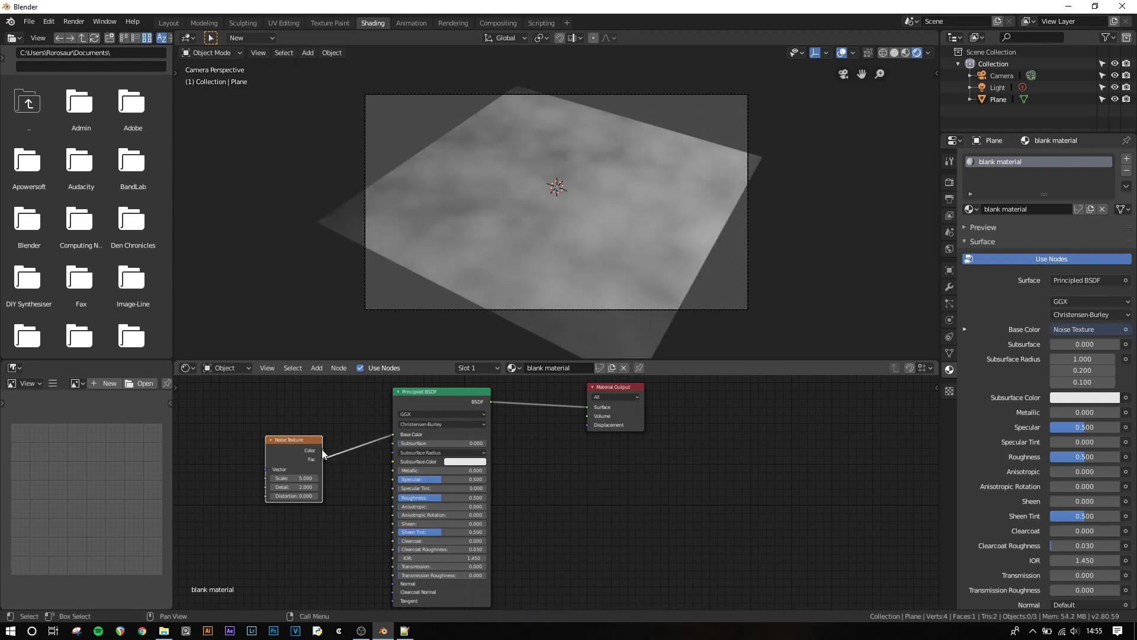
drag(323, 450, 393, 435)
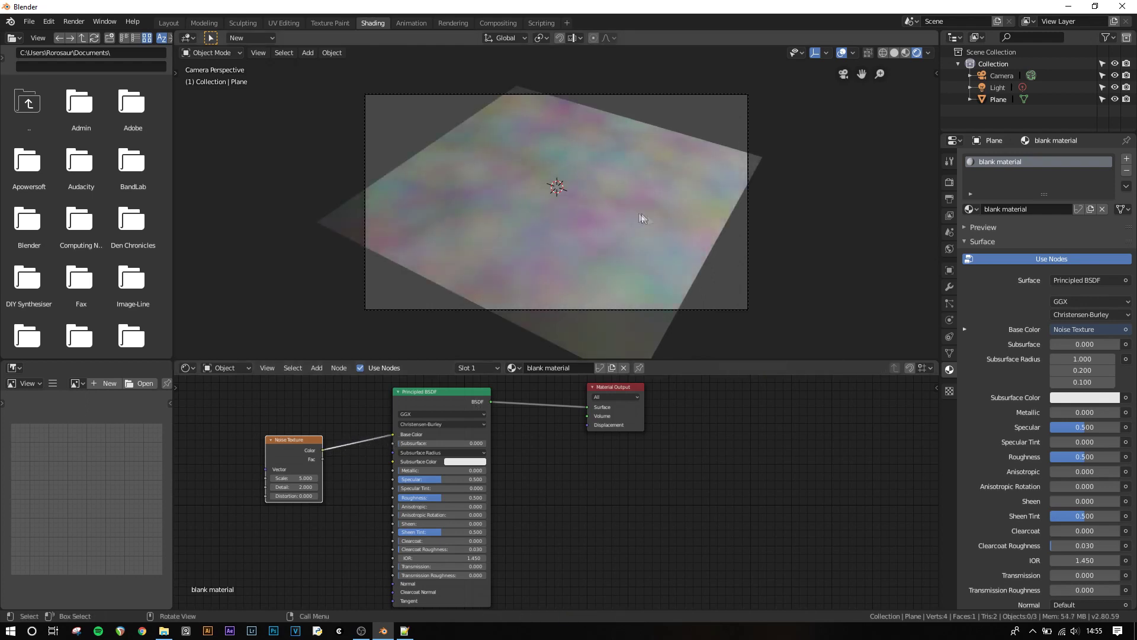
drag(324, 459, 393, 434)
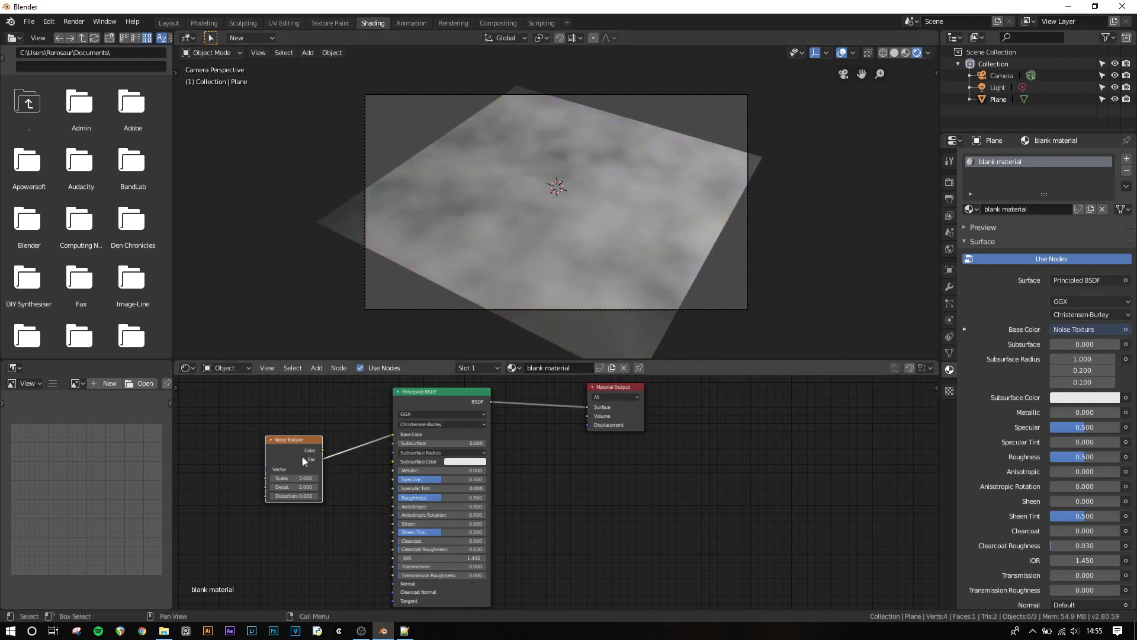
drag(304, 461, 303, 440)
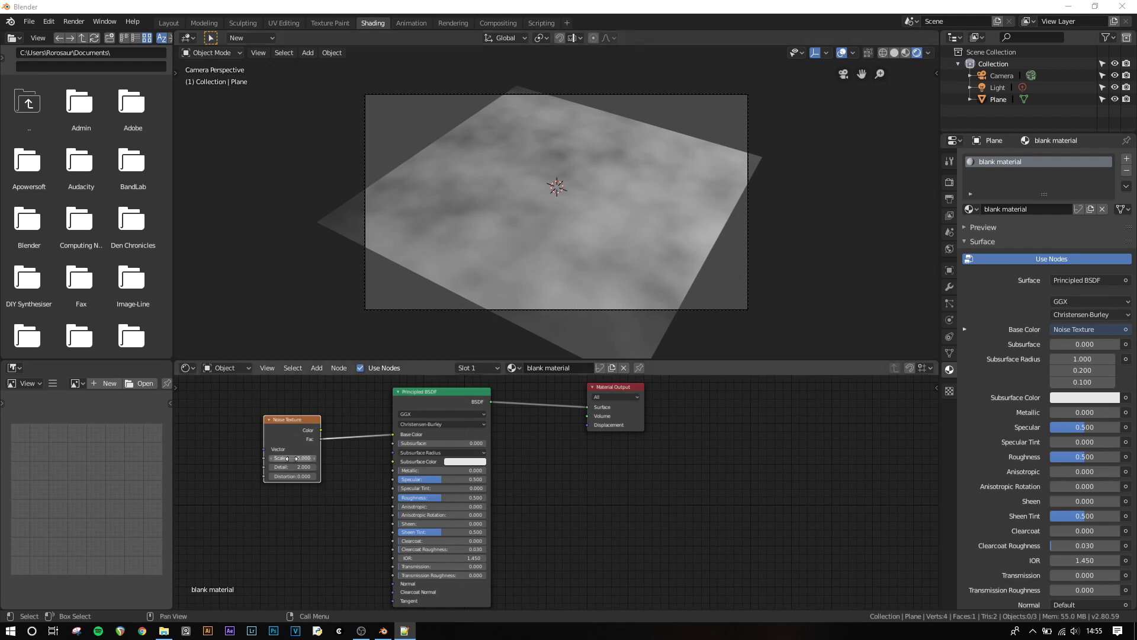
Step: Set the Noise Texture Scale to 5 and raise its Detail to 4
drag(292, 458, 310, 458)
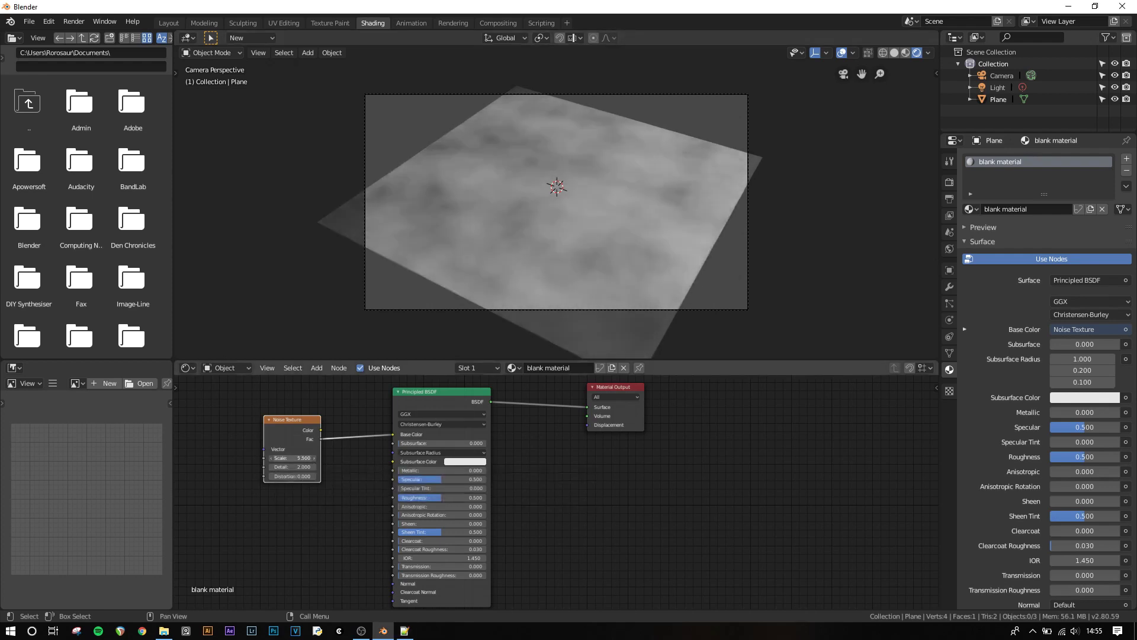
click(299, 458)
text(5)
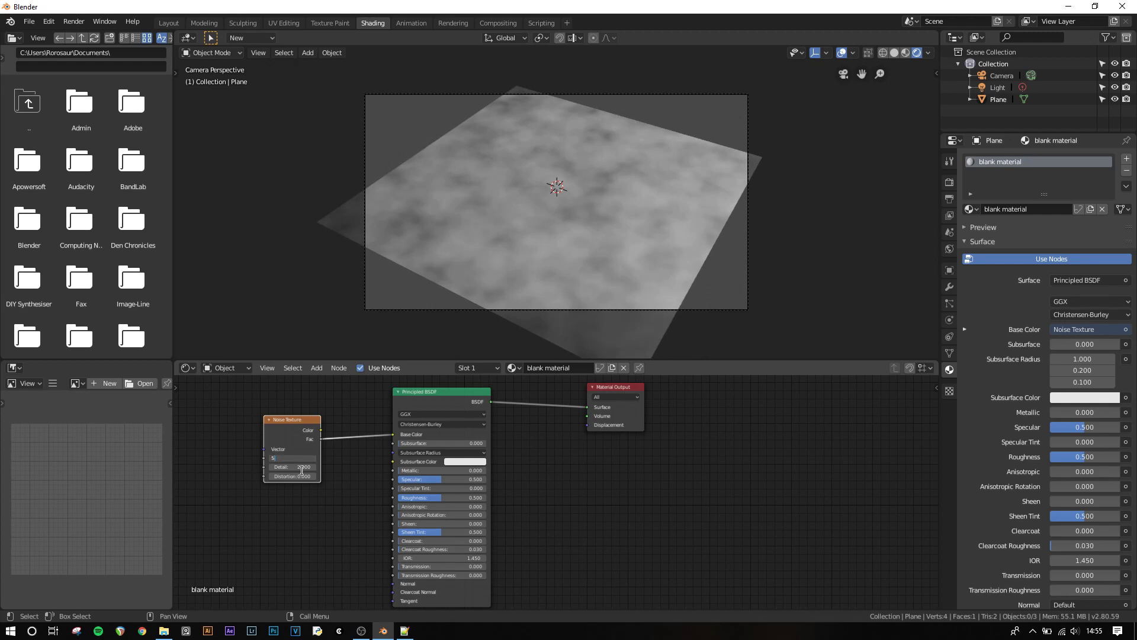
key(Return)
mouse_move(301, 467)
mouse_down()
mouse_move(341, 467)
mouse_move(299, 476)
mouse_move(365, 476)
mouse_move(290, 476)
mouse_up()
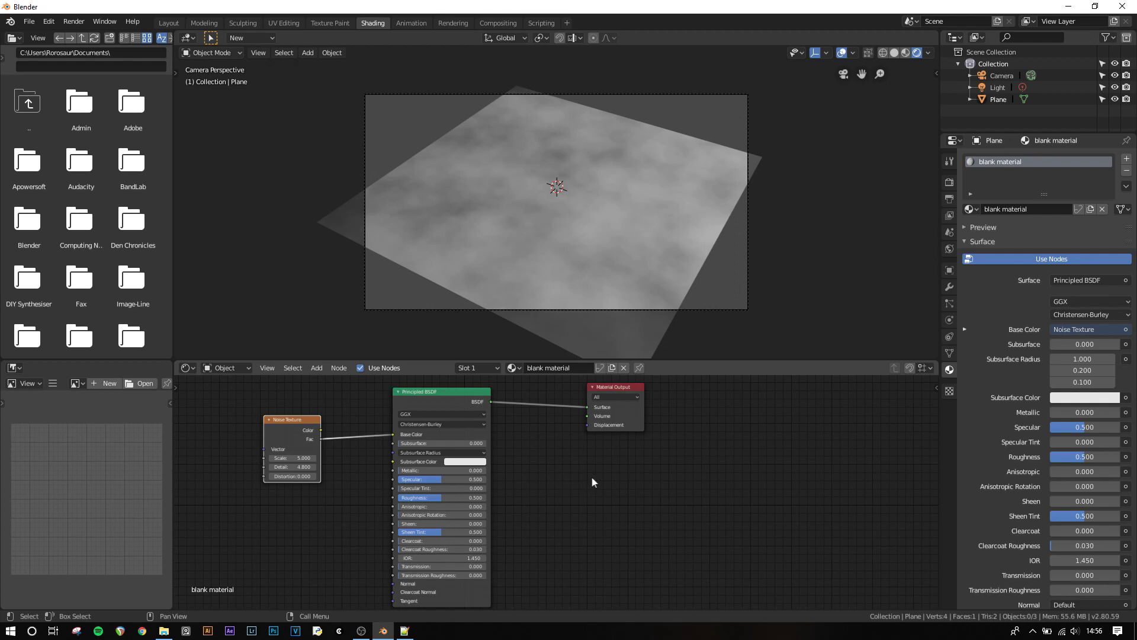
key(shift+a)
Step: Add a Checker Texture below the noise and a Math node set to Multiply
click(304, 496)
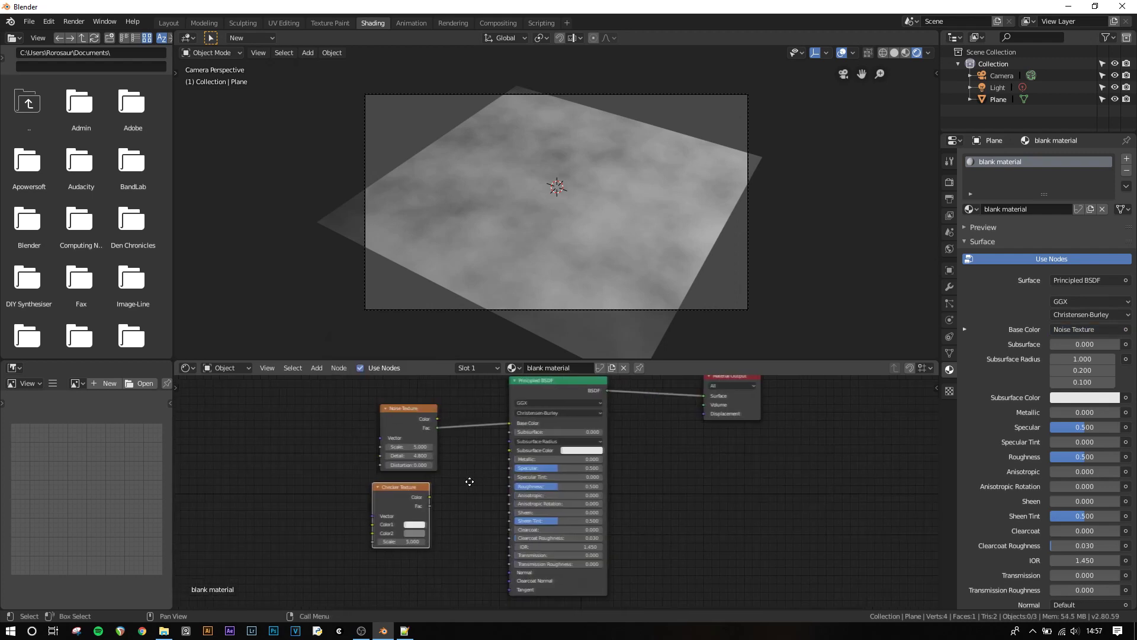
click(471, 482)
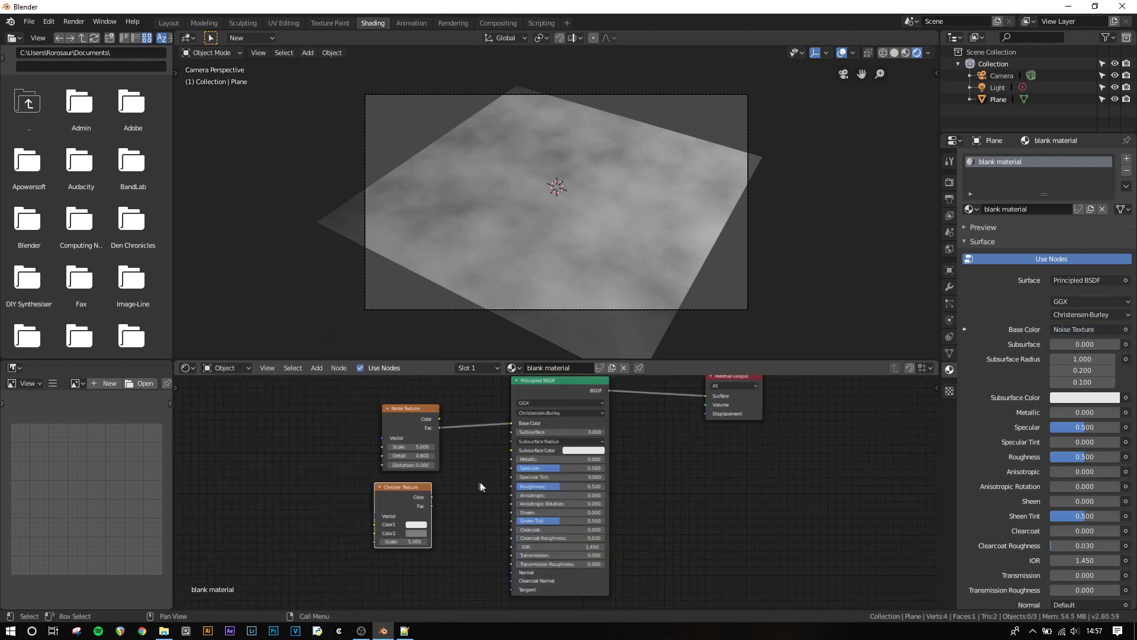
key(shift+a)
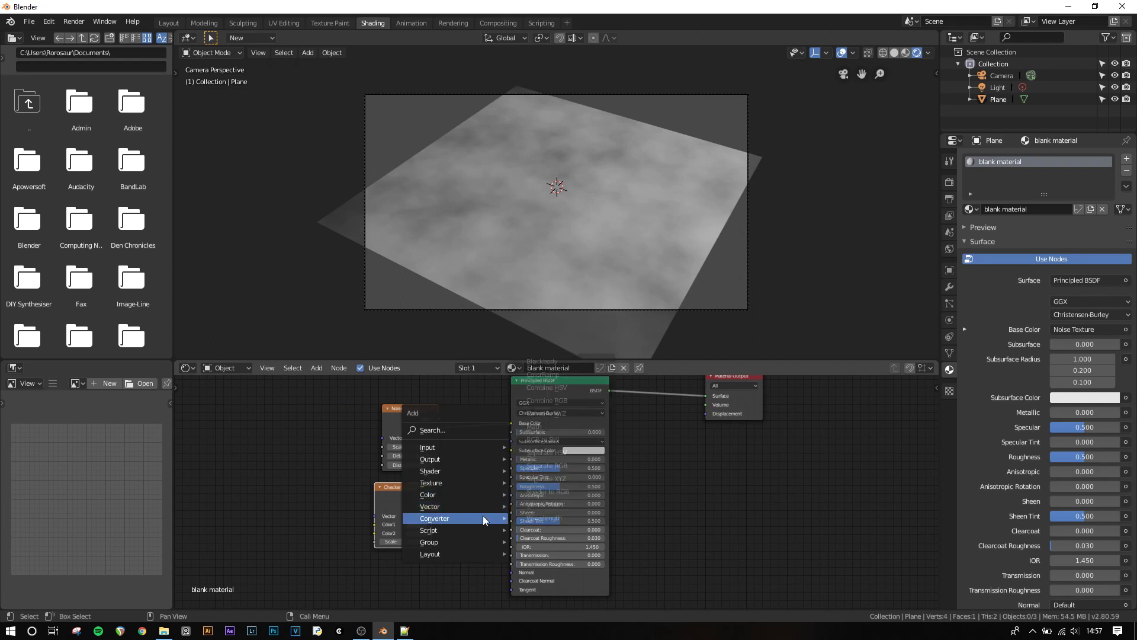
mouse_move(494, 518)
click(534, 427)
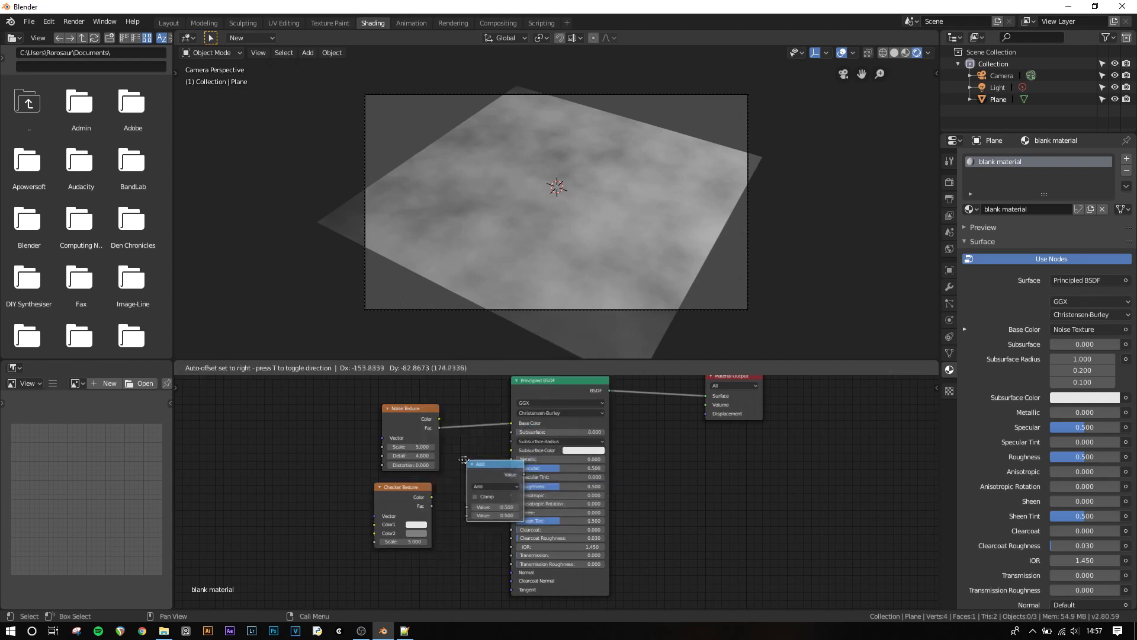
click(474, 461)
click(474, 482)
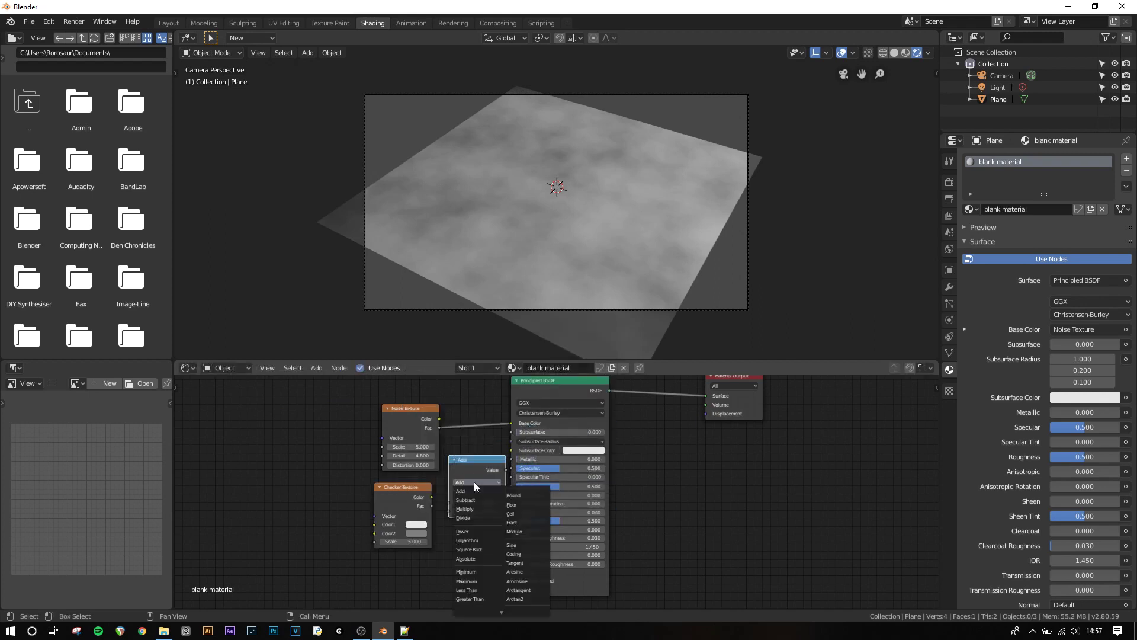
click(469, 508)
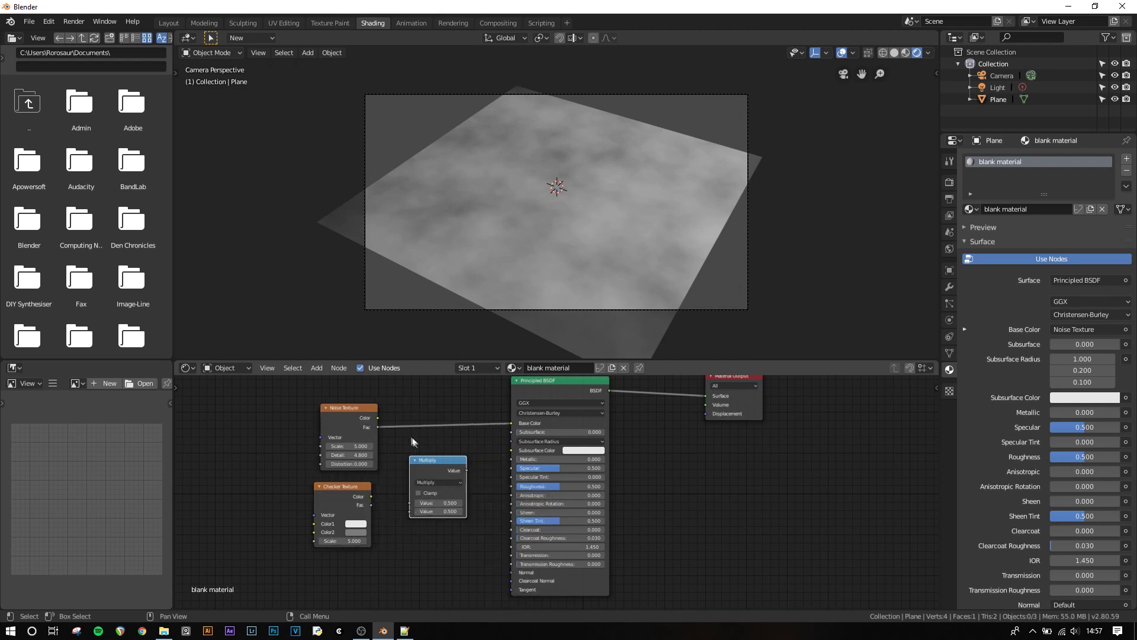
Step: Wire the noise Fac into Multiply and the Multiply result into Base Color
drag(378, 428, 371, 504)
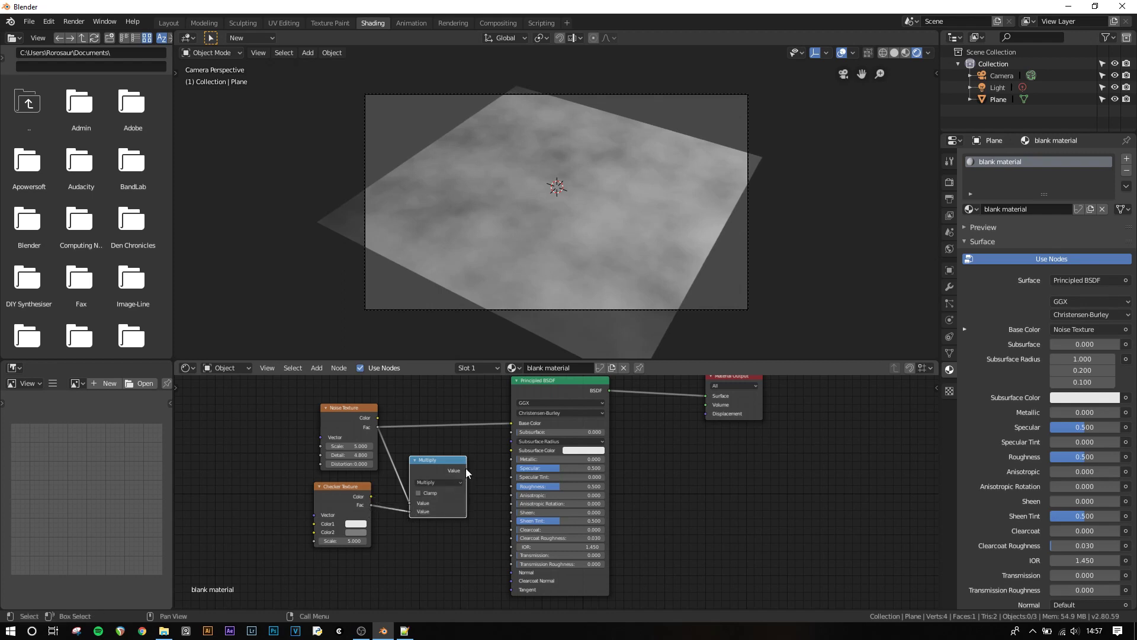
drag(466, 471, 510, 424)
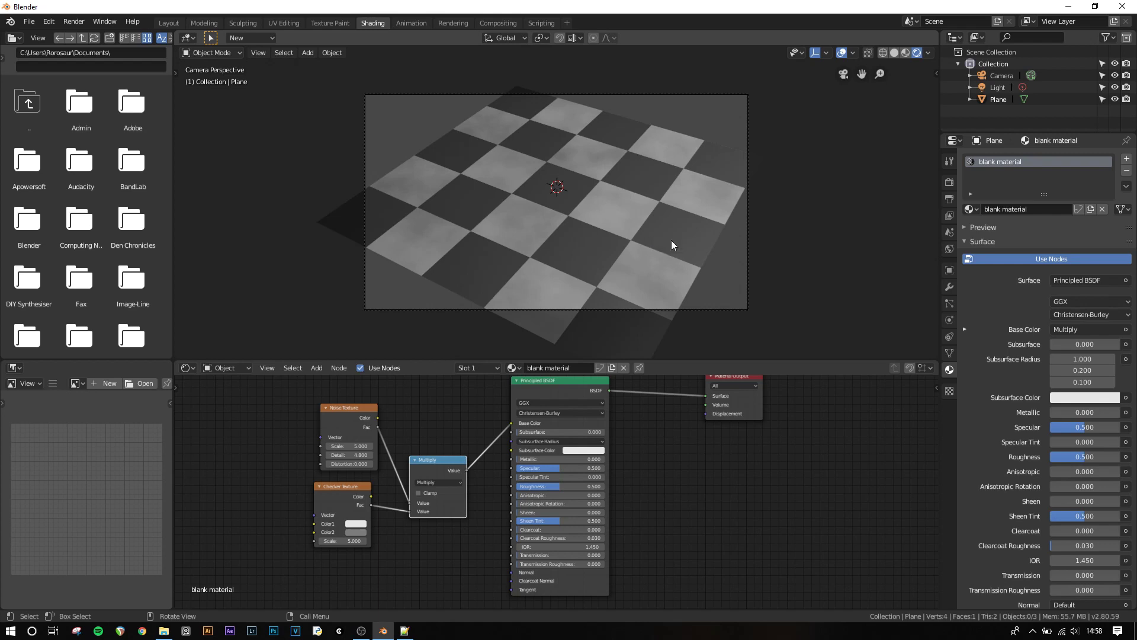
key(alt+Tab)
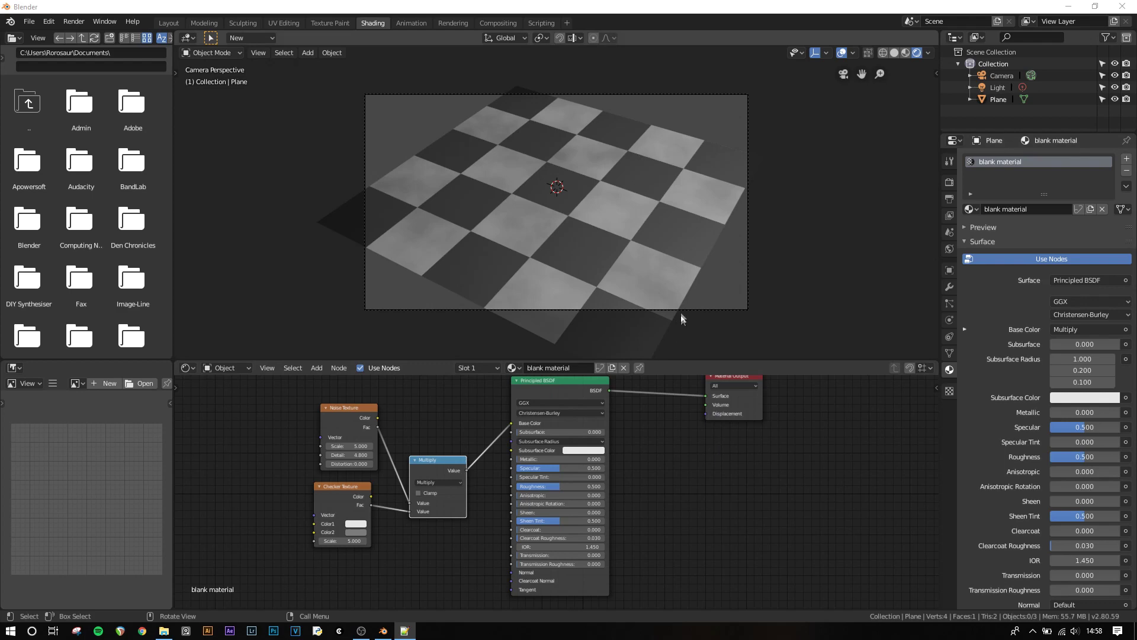
click(759, 220)
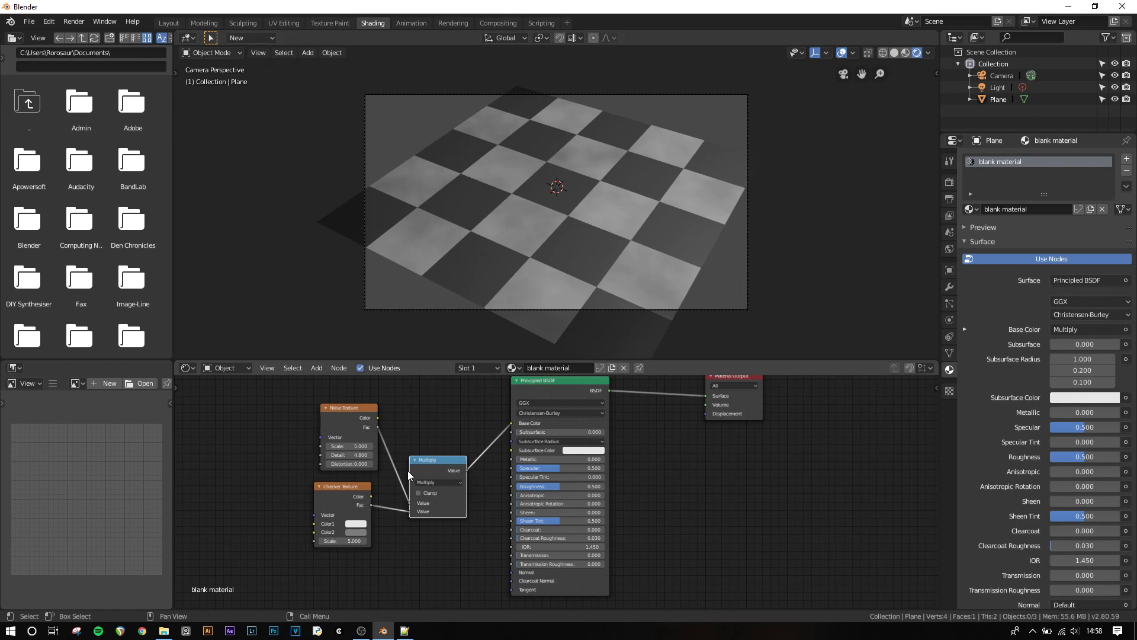
Step: Insert a ColorRamp between Noise and Multiply, tighten its stops, and clip Curves shadows at 89
key(shift+a)
click(395, 418)
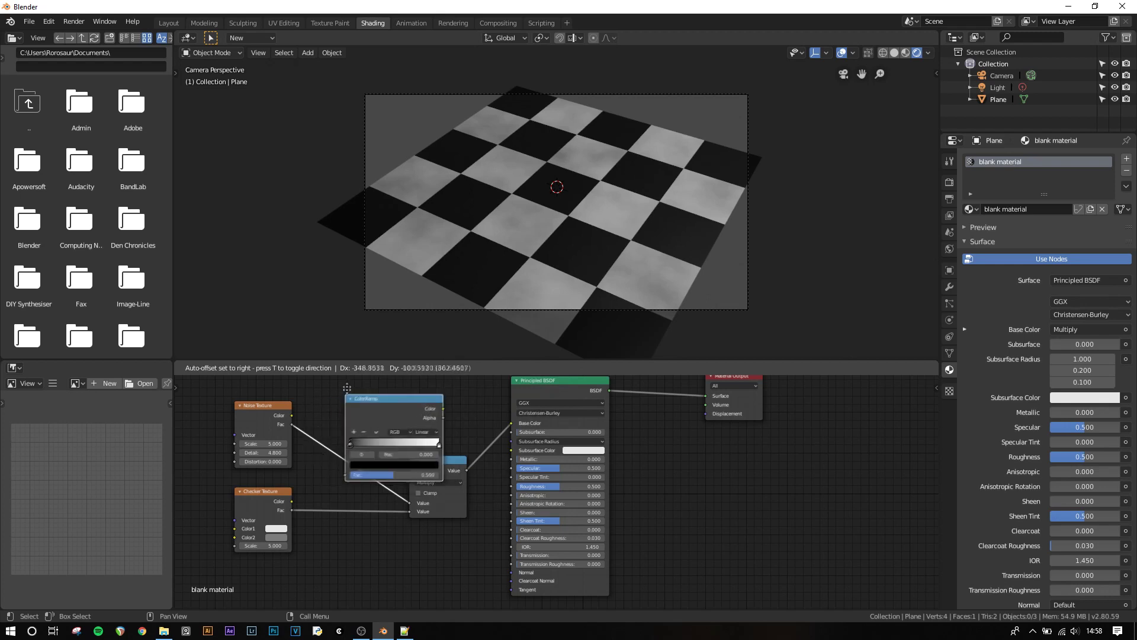
click(311, 407)
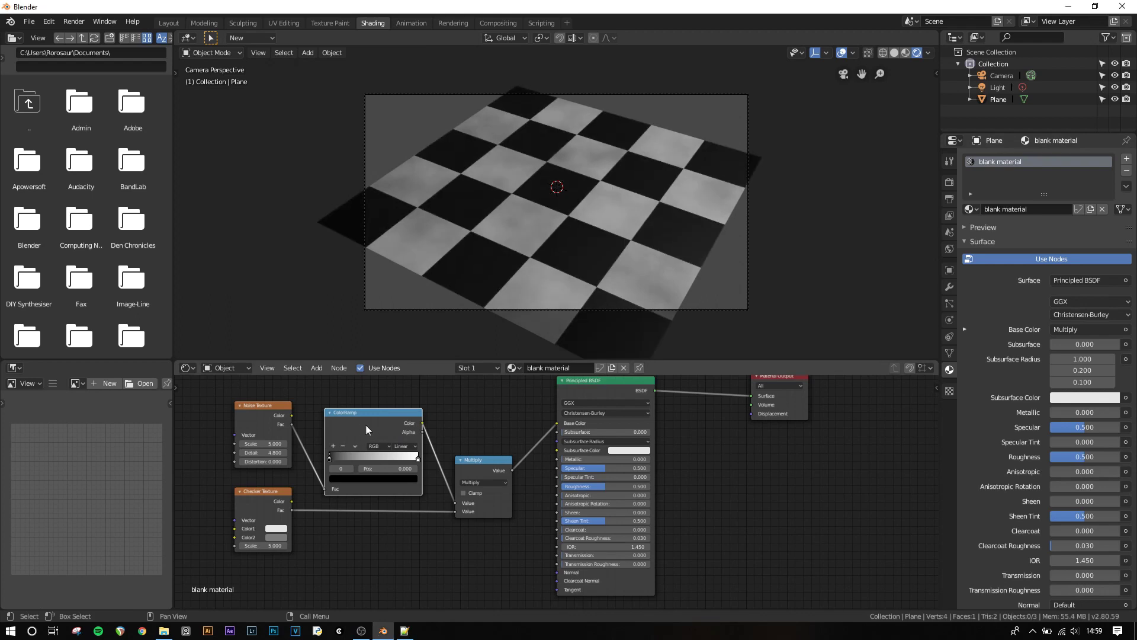
drag(329, 457, 383, 461)
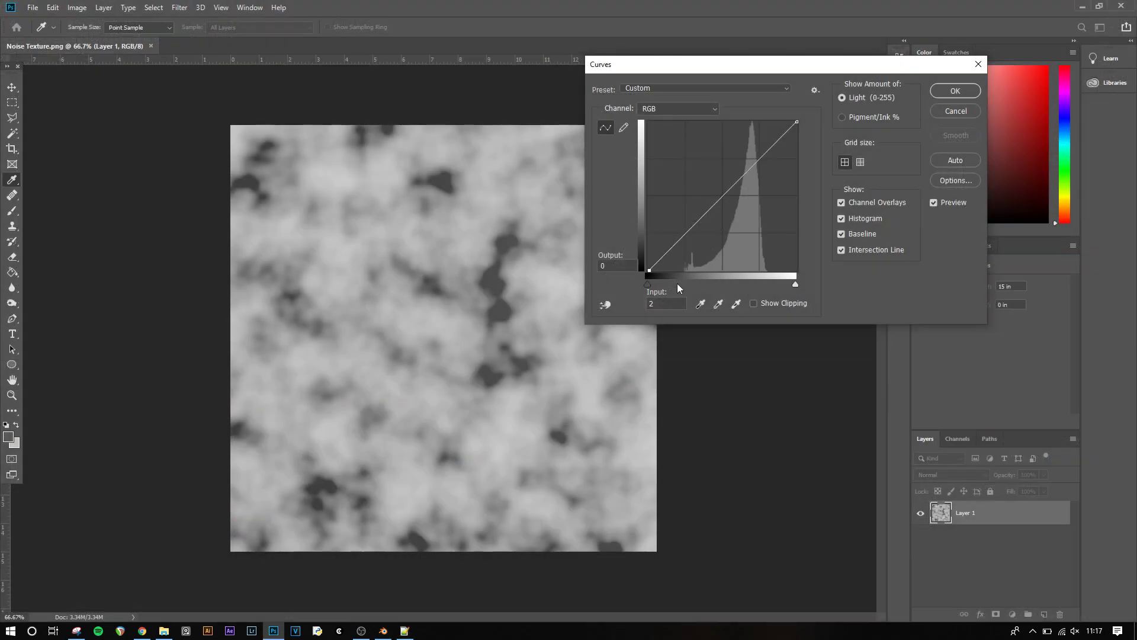
drag(677, 283, 698, 282)
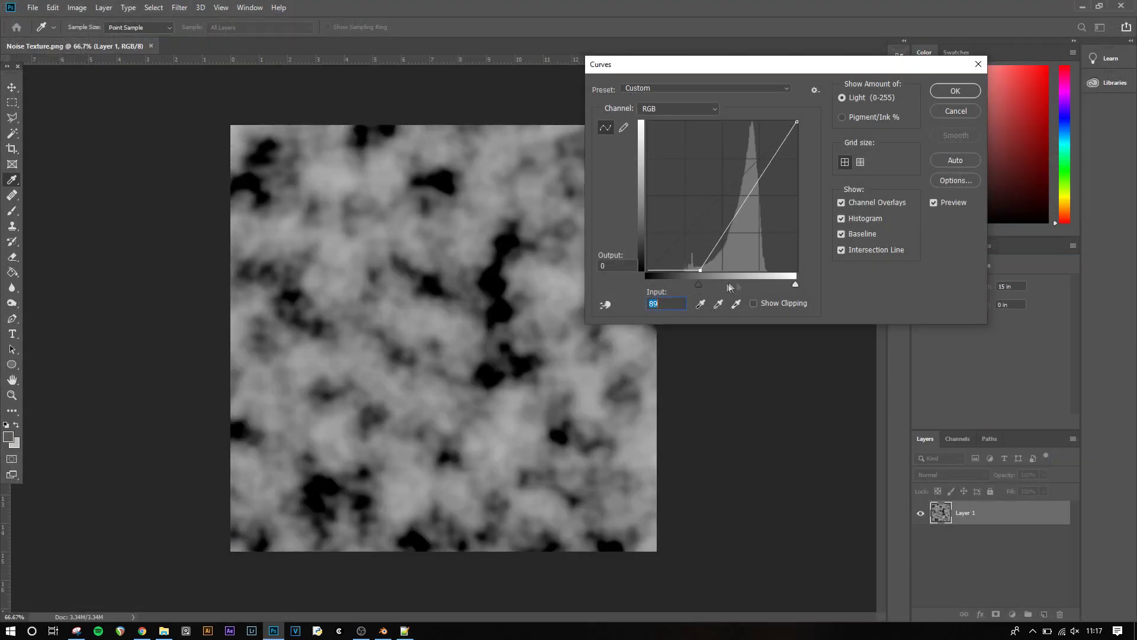
Step: Clip the noise image's highlights at input 180 in the Curves dialog
drag(798, 283, 770, 282)
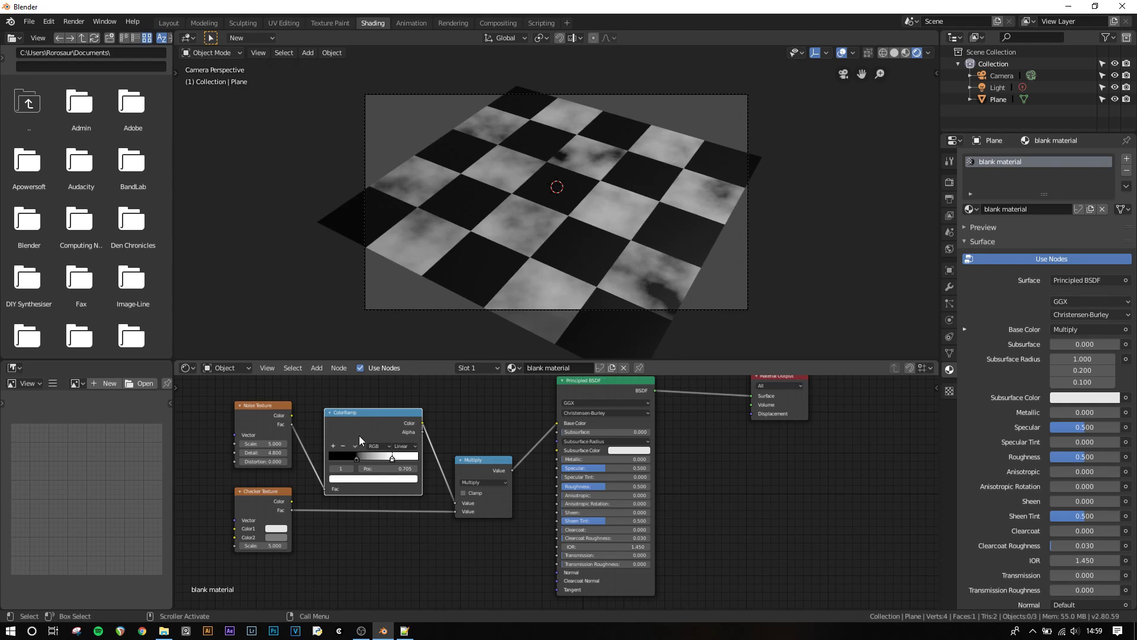
Step: Dissolve the ColorRamp and Multiply nodes, then delete the Noise and Checker Texture nodes
key(ctrl+x)
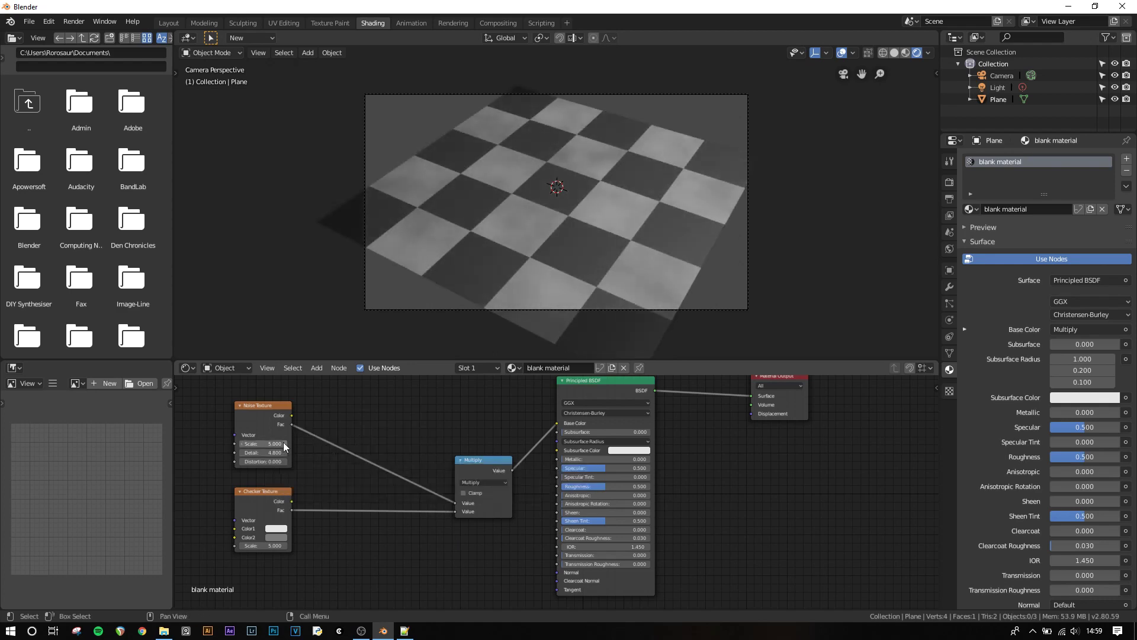
click(477, 464)
key(ctrl+x)
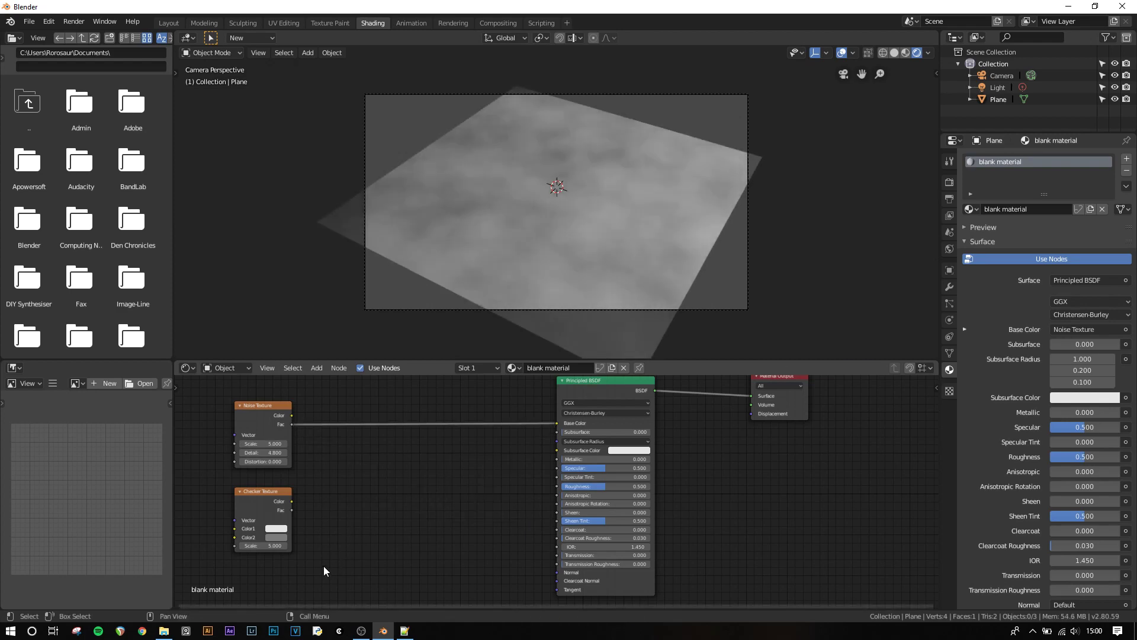
drag(324, 568, 211, 384)
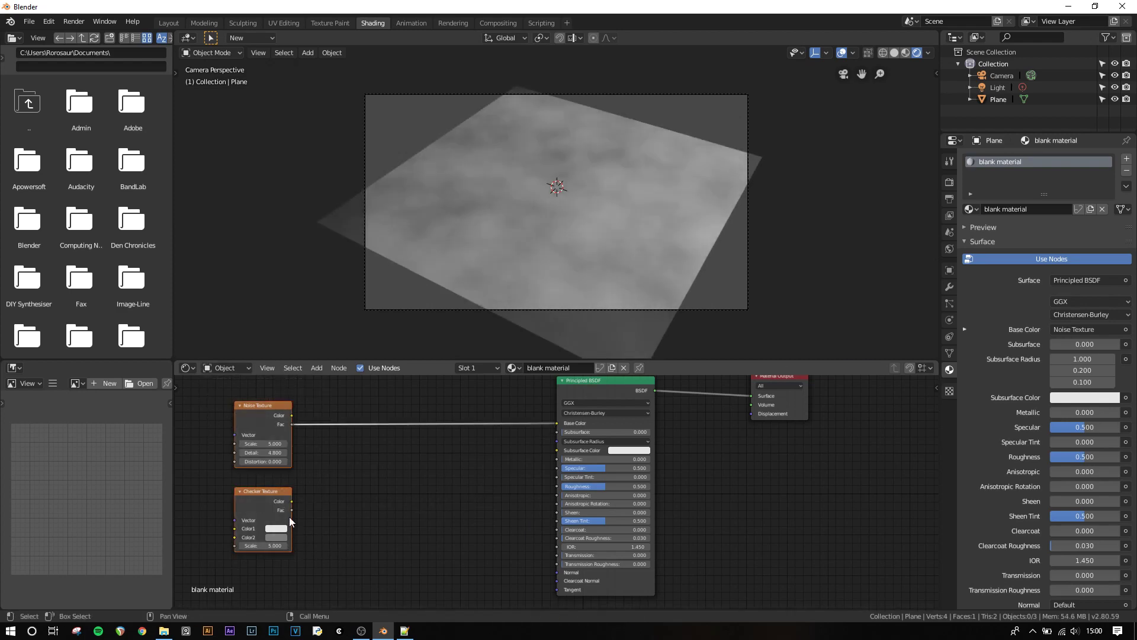
key(x)
Step: Add a Brick Texture and wire its Color output into Base Color
key(shift+a)
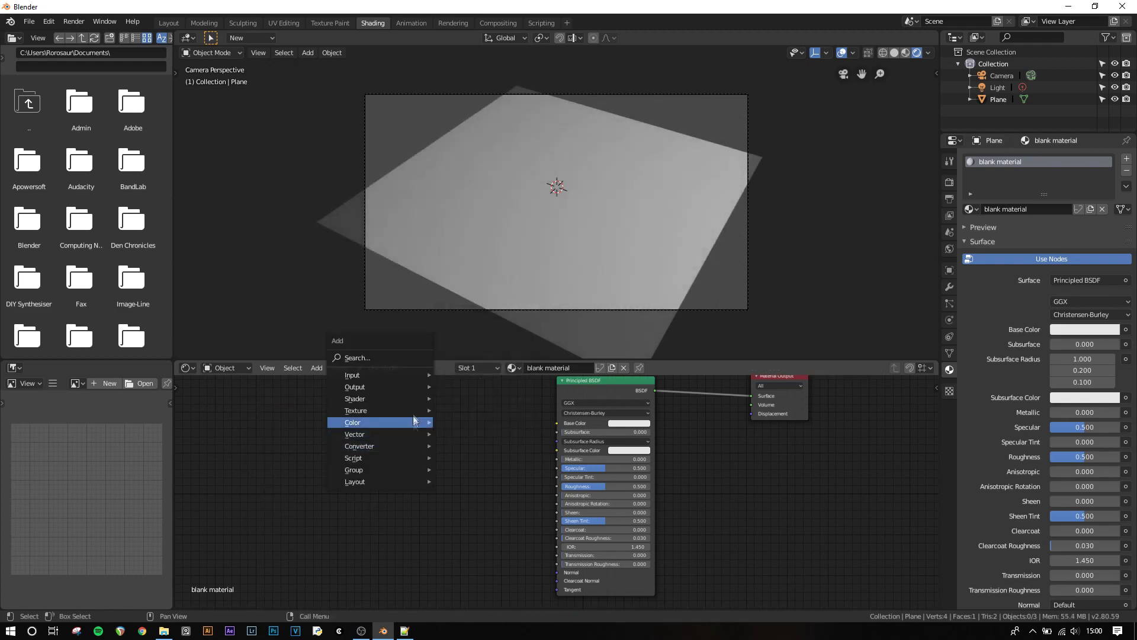
mouse_move(428, 414)
click(470, 409)
click(423, 409)
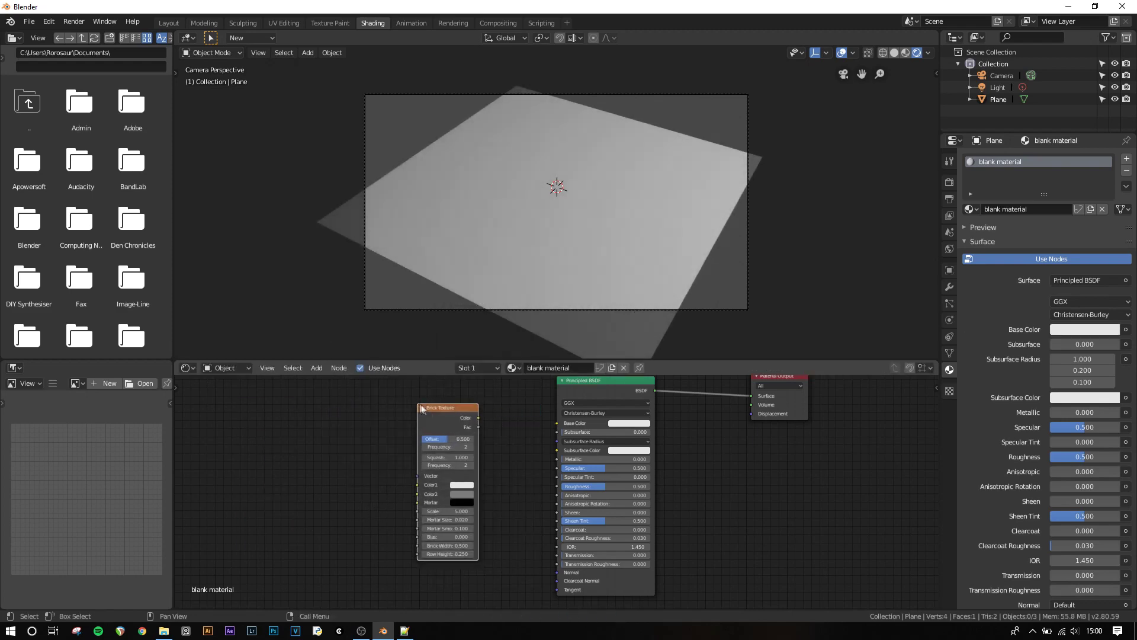
drag(478, 418, 556, 424)
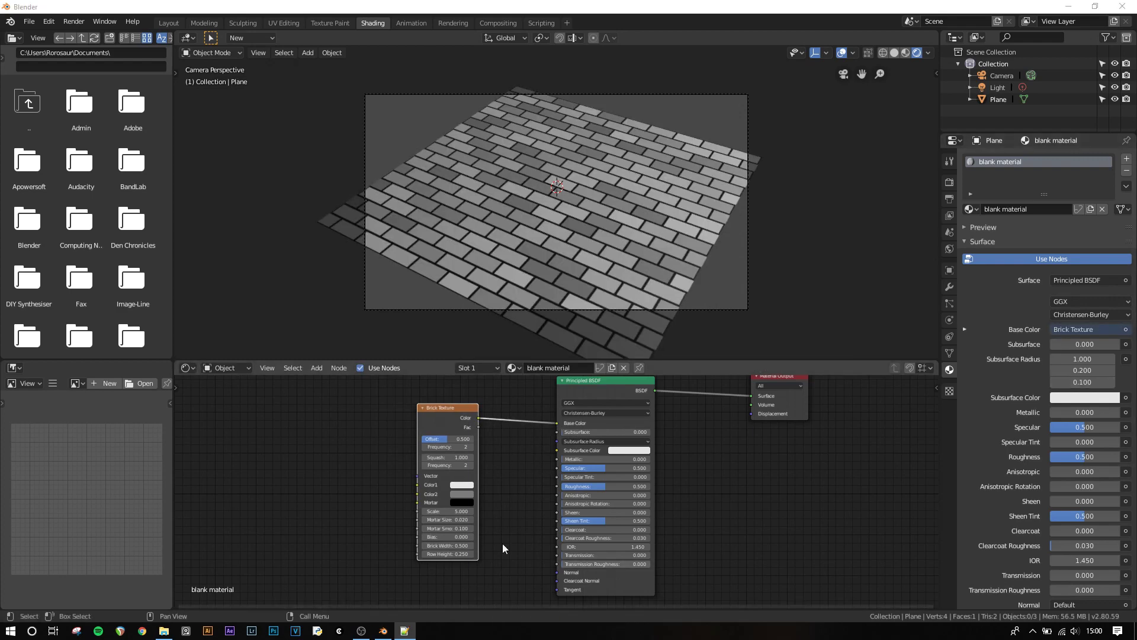
Step: Add a Noise Texture feeding its Fac into the brick's Scale, placed further left
key(shift+a)
mouse_move(348, 428)
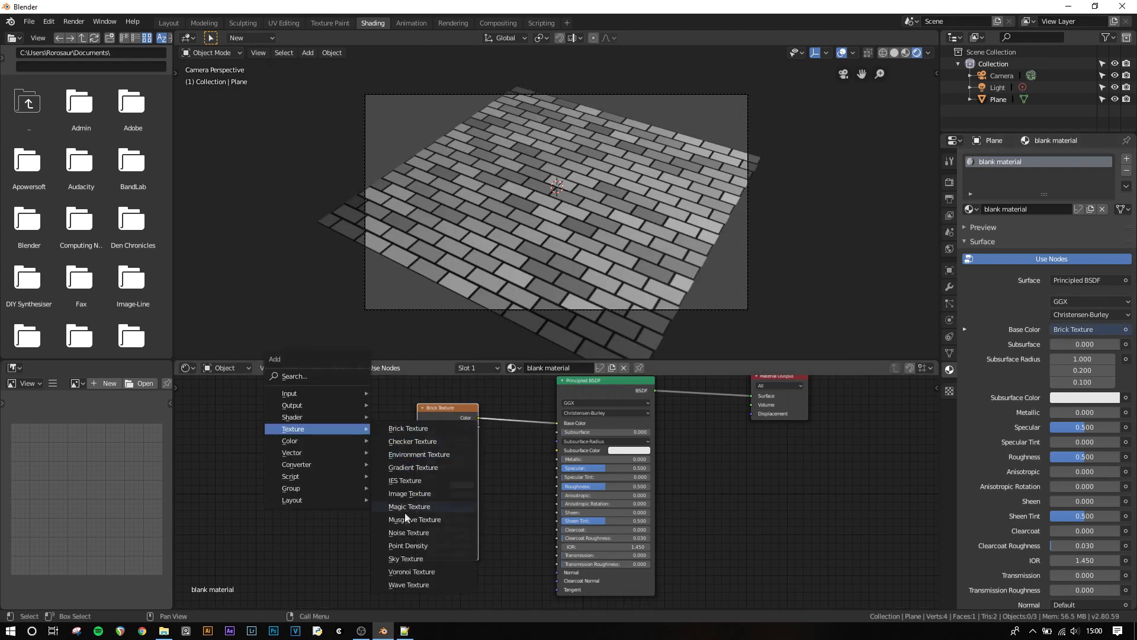
click(409, 532)
click(292, 439)
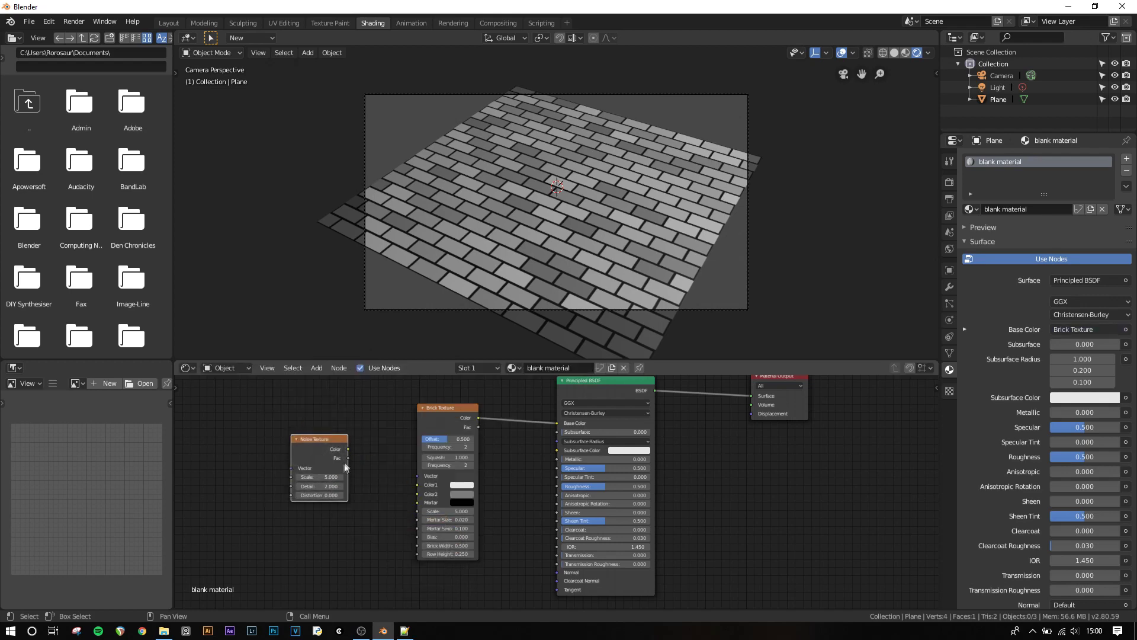
drag(347, 457, 417, 513)
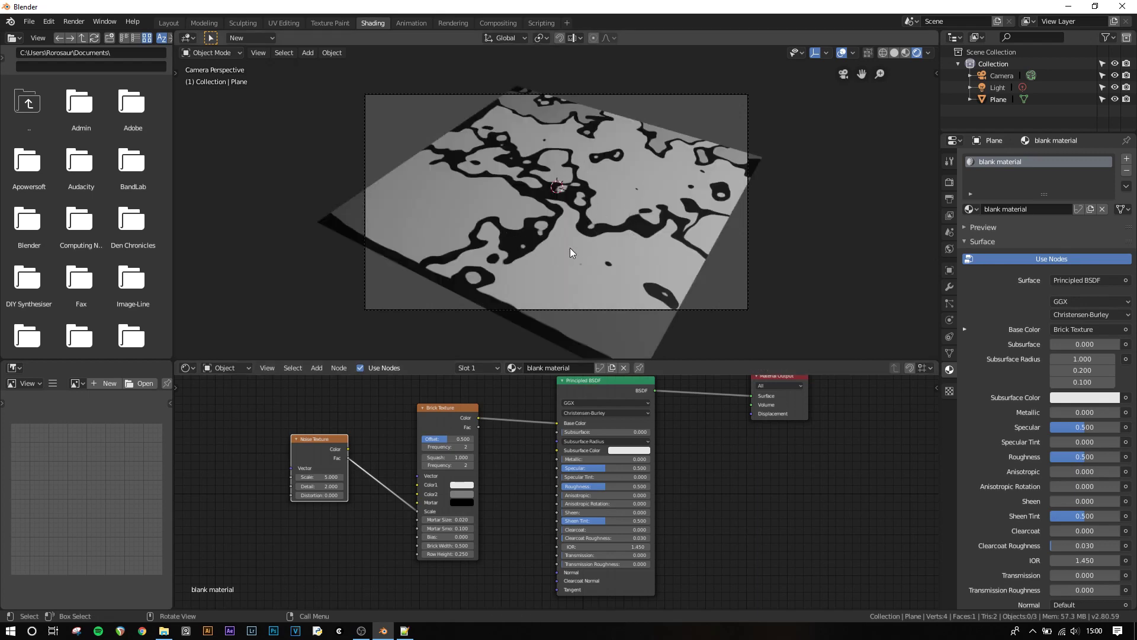
drag(320, 449, 244, 457)
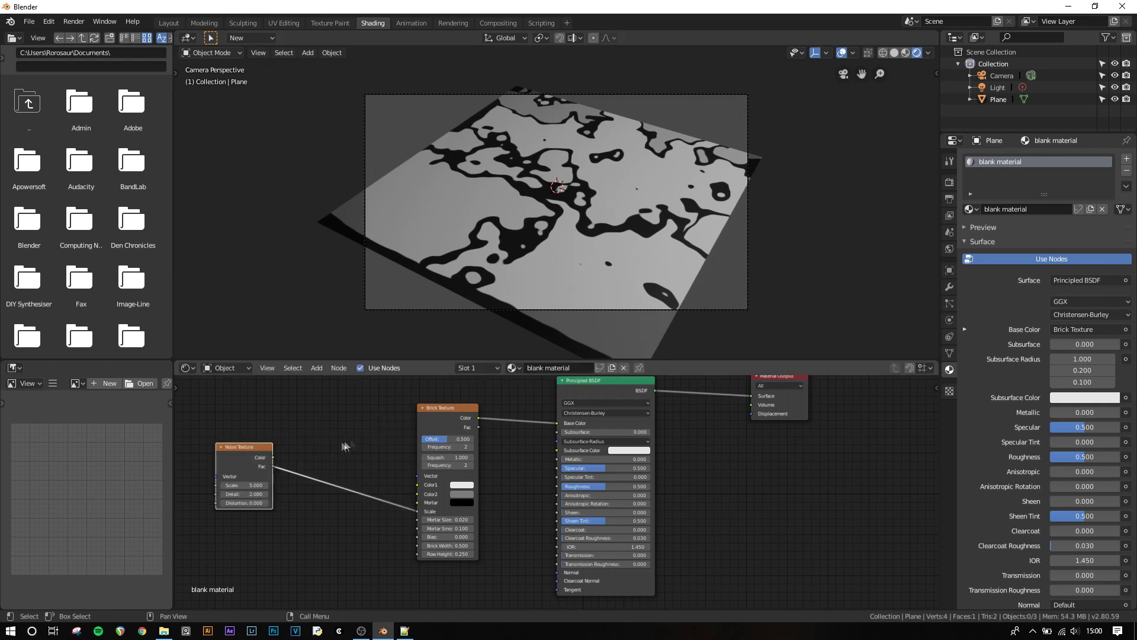
Step: Insert a ColorRamp node on the link between Noise Texture and Brick Texture
key(shift+a)
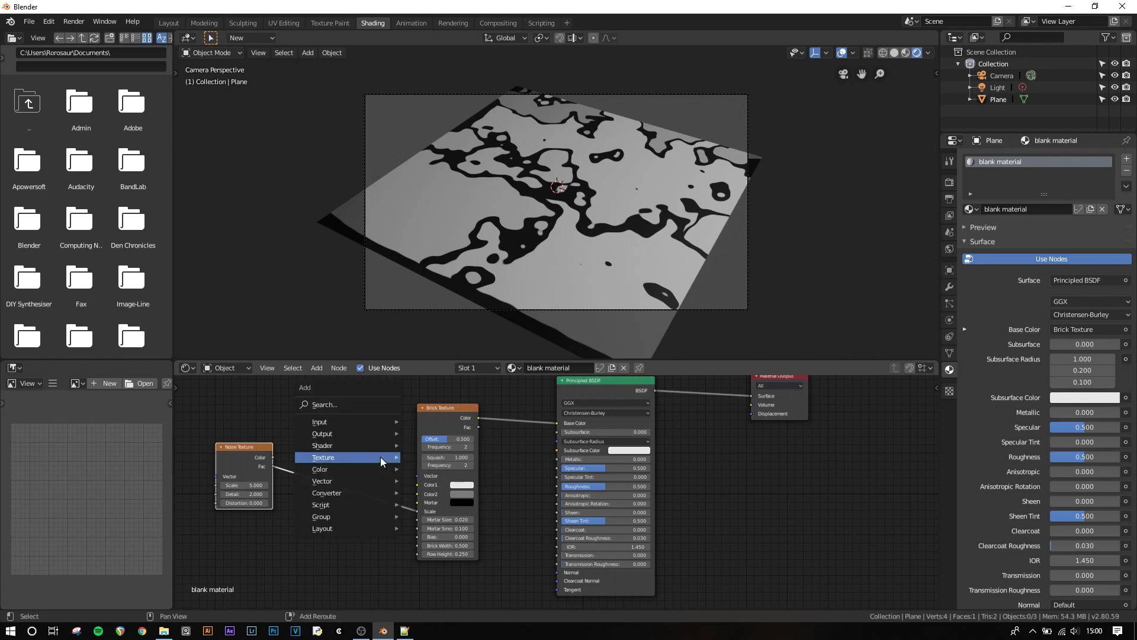
mouse_move(370, 493)
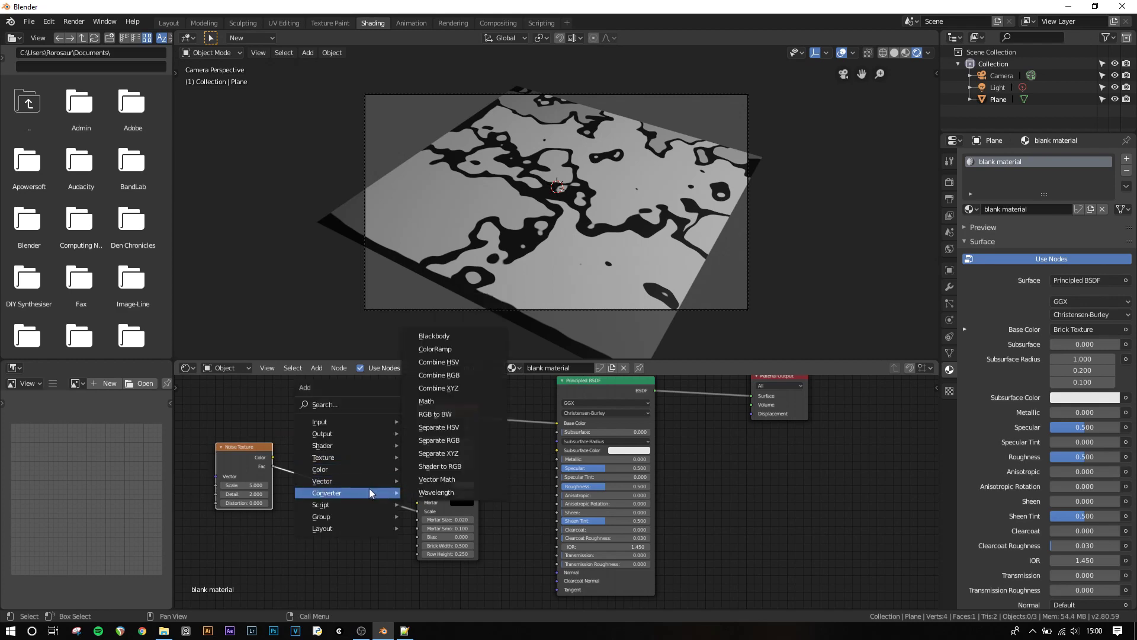
click(430, 349)
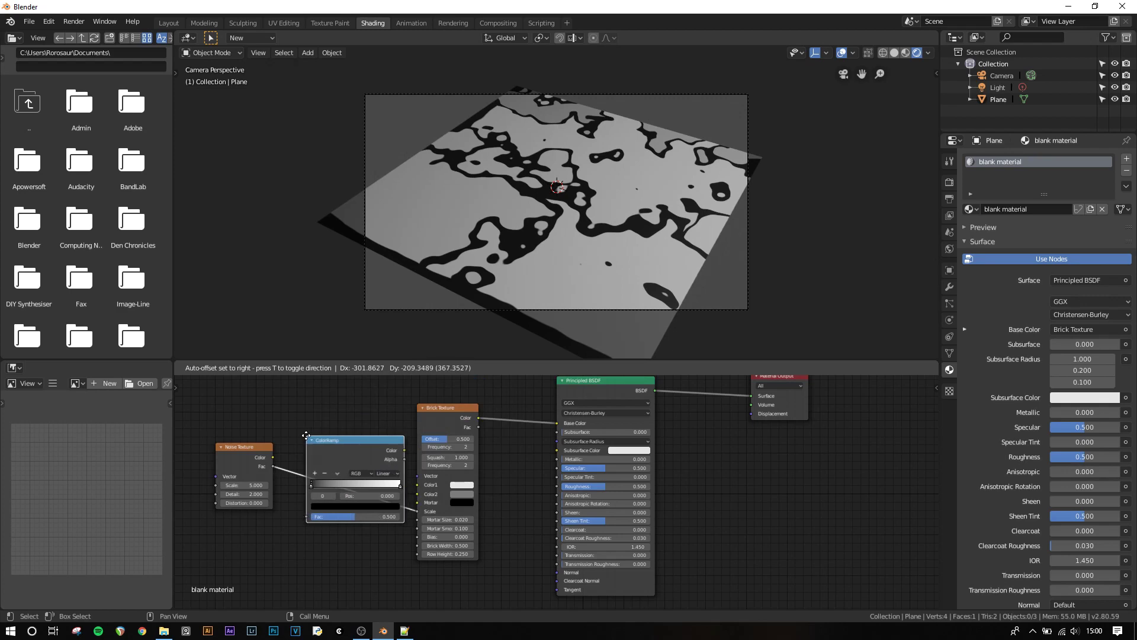
click(307, 437)
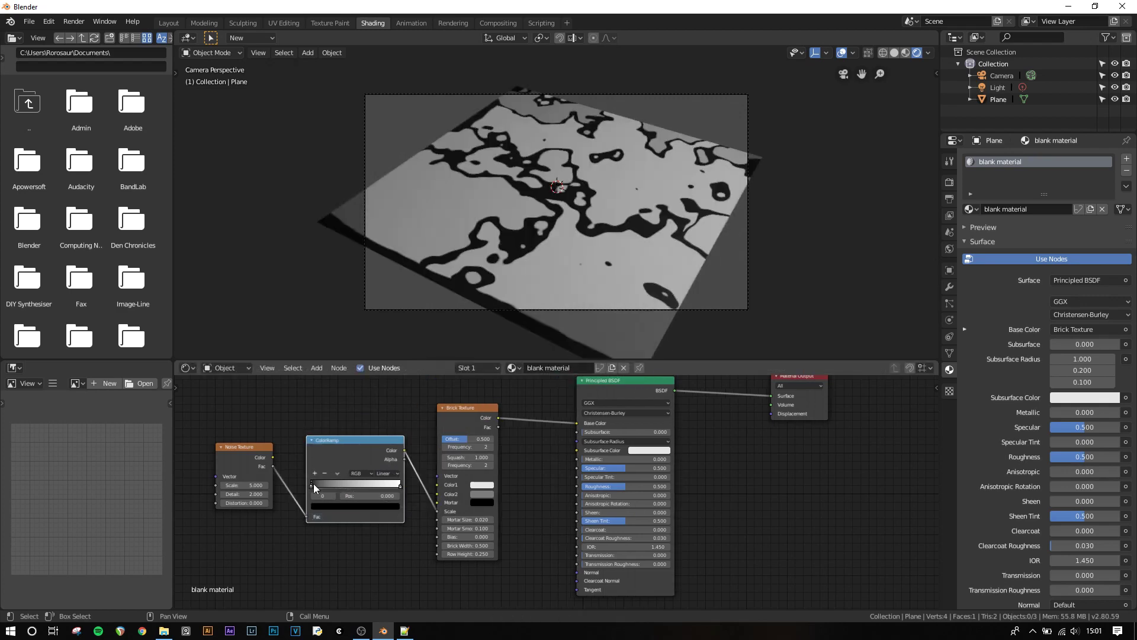
Step: Lighten the ColorRamp's black stop by raising its V value
click(319, 506)
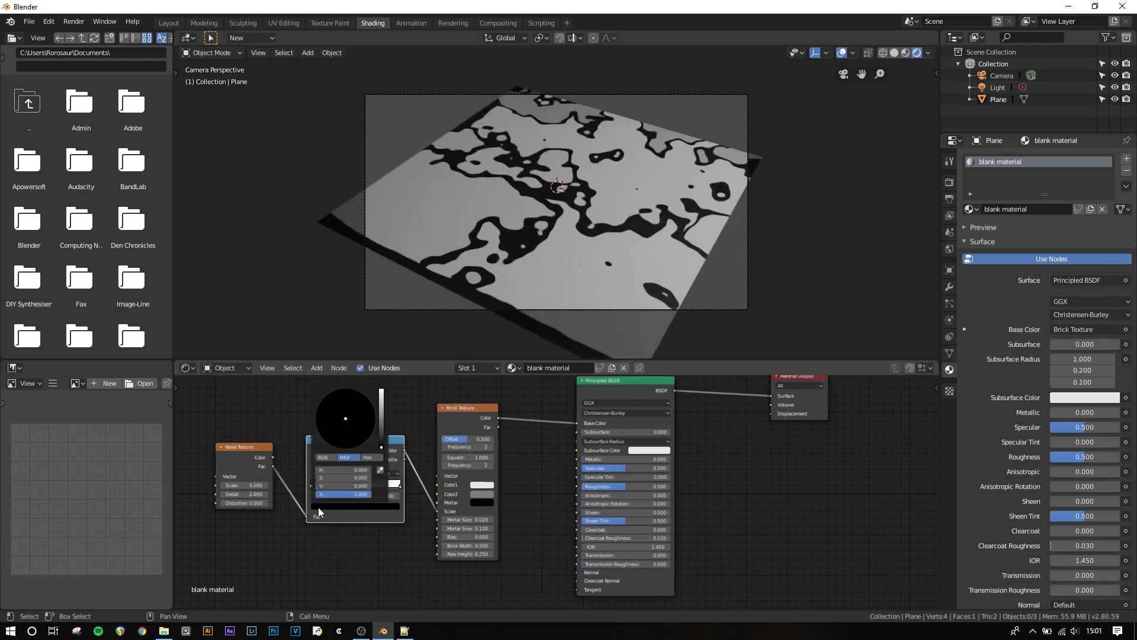
drag(380, 447, 381, 392)
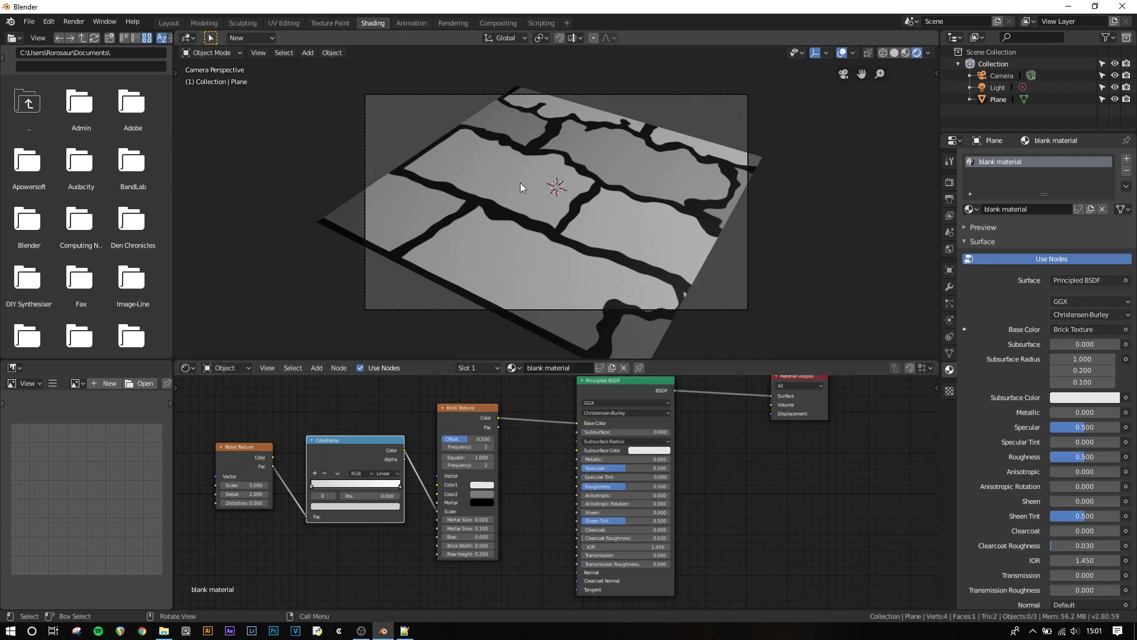
middle_drag(549, 453, 604, 435)
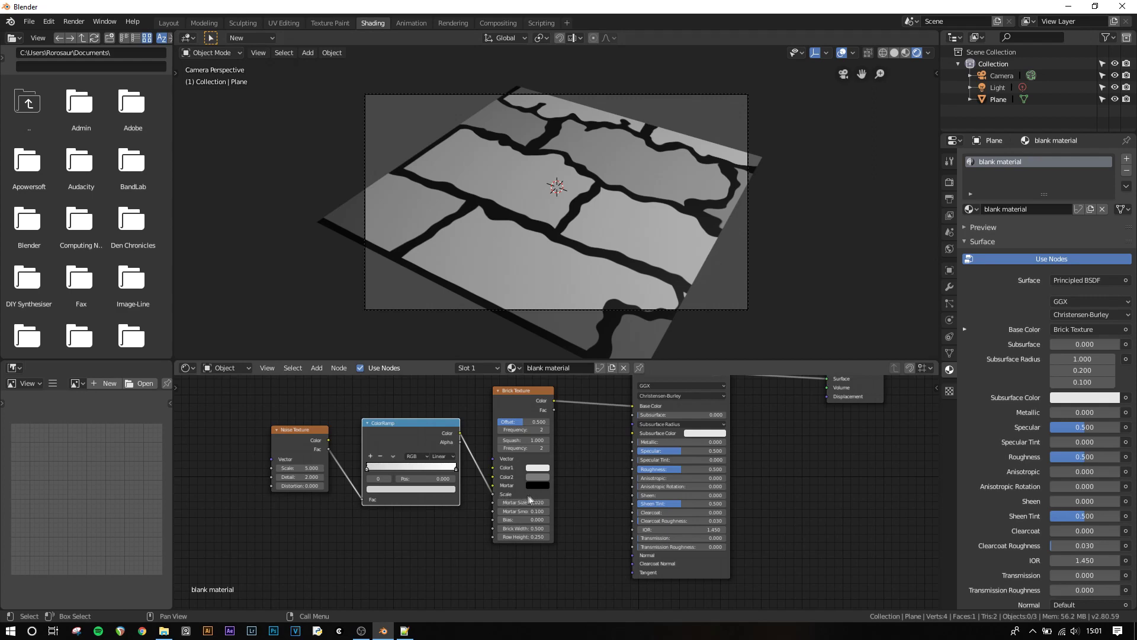
key(shift+a)
Step: Insert a Math node set to Multiply by 5 after the ColorRamp, then brighten a ramp stop
mouse_move(483, 494)
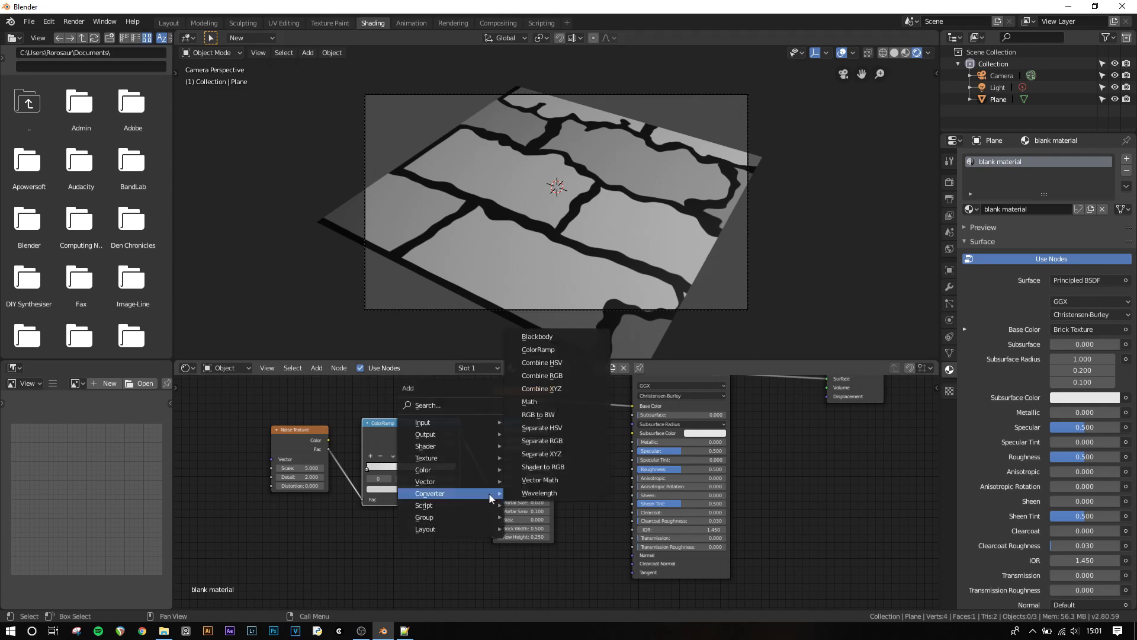
click(536, 403)
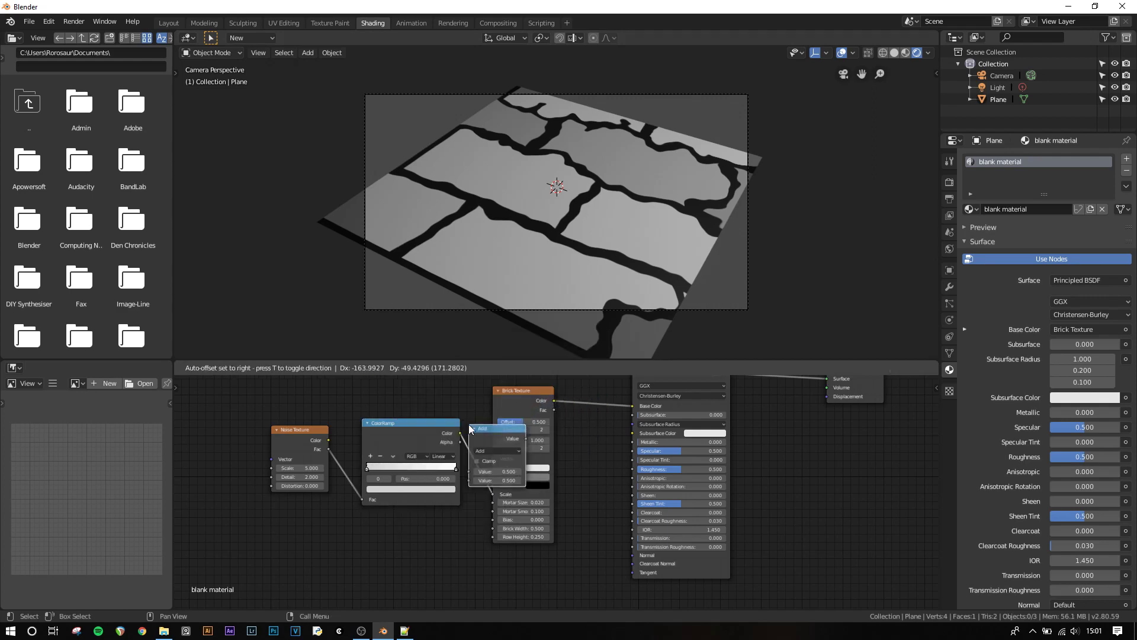
click(513, 453)
click(513, 454)
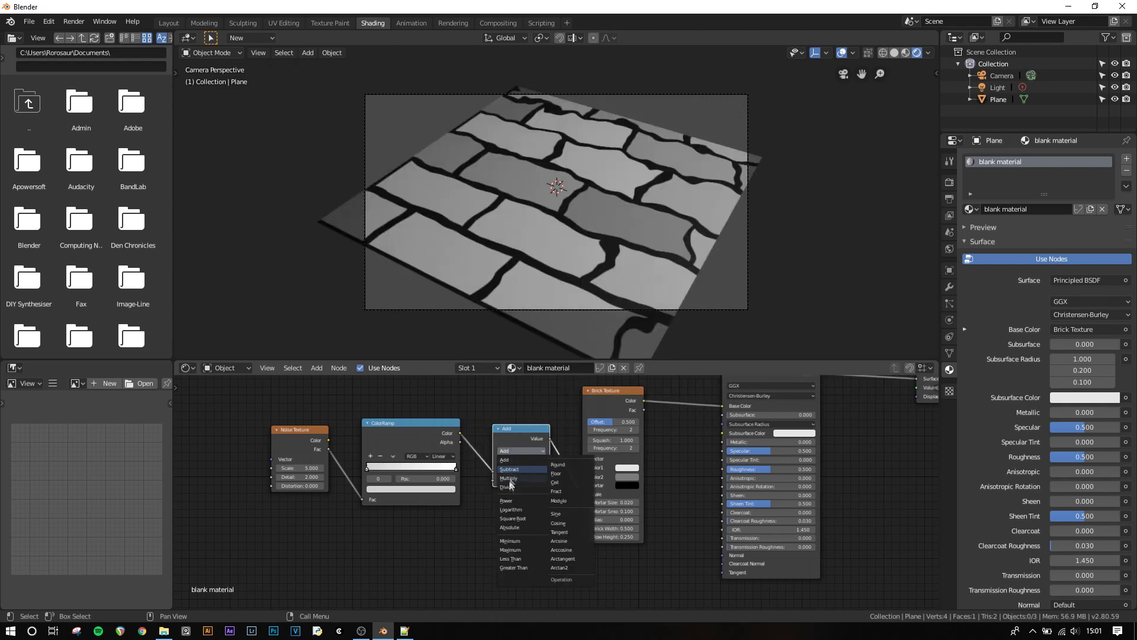
click(509, 480)
click(508, 480)
text(500)
key(Return)
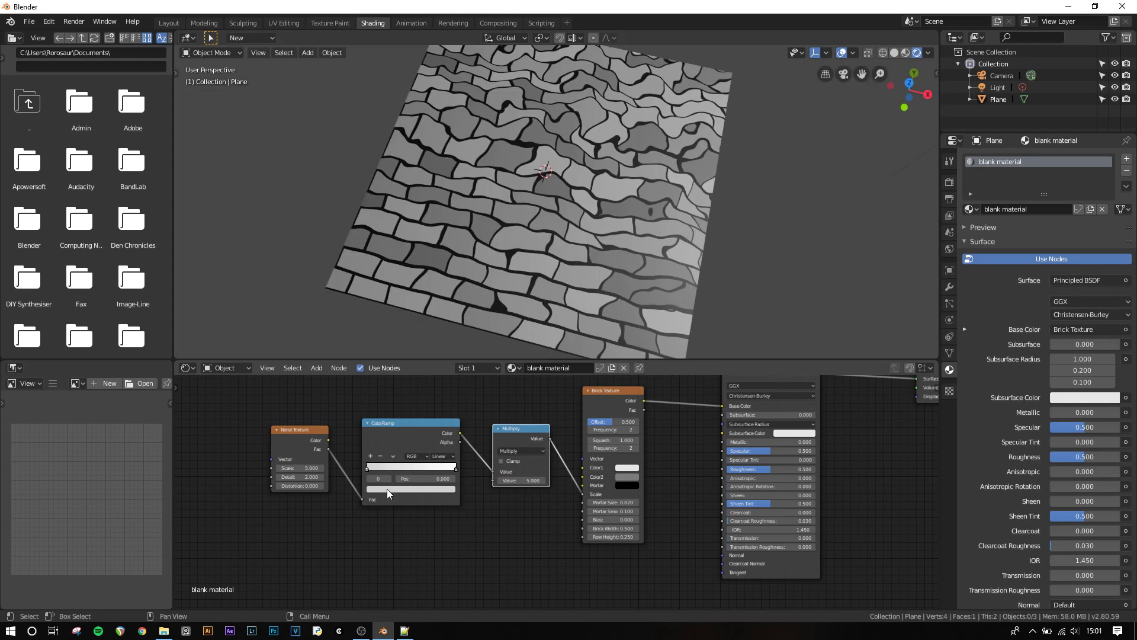
click(386, 488)
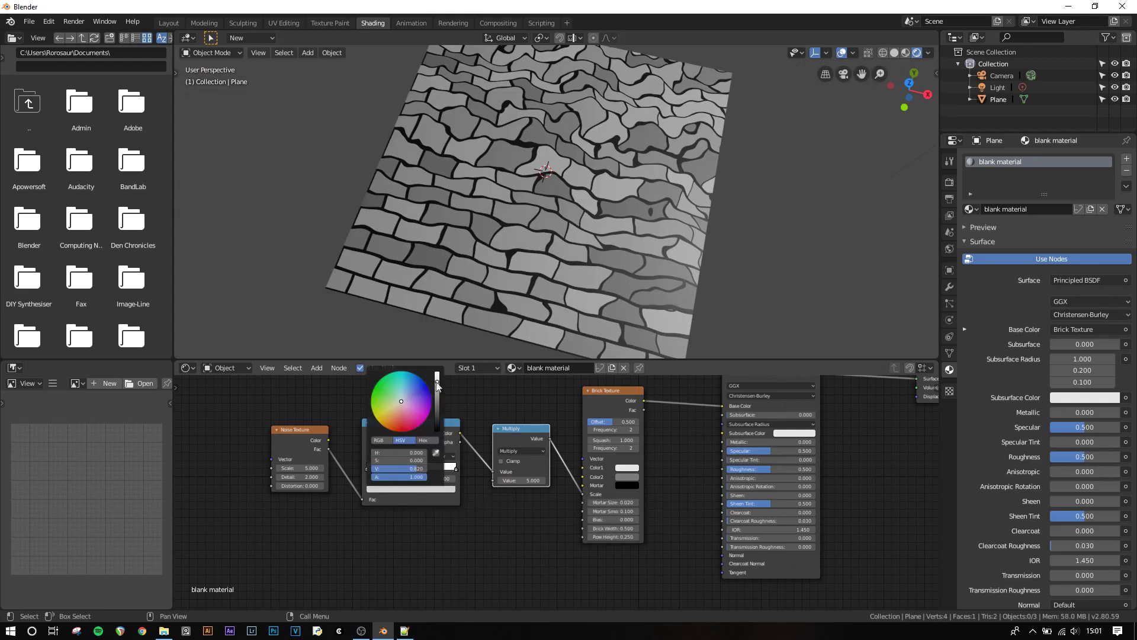
drag(438, 384, 438, 372)
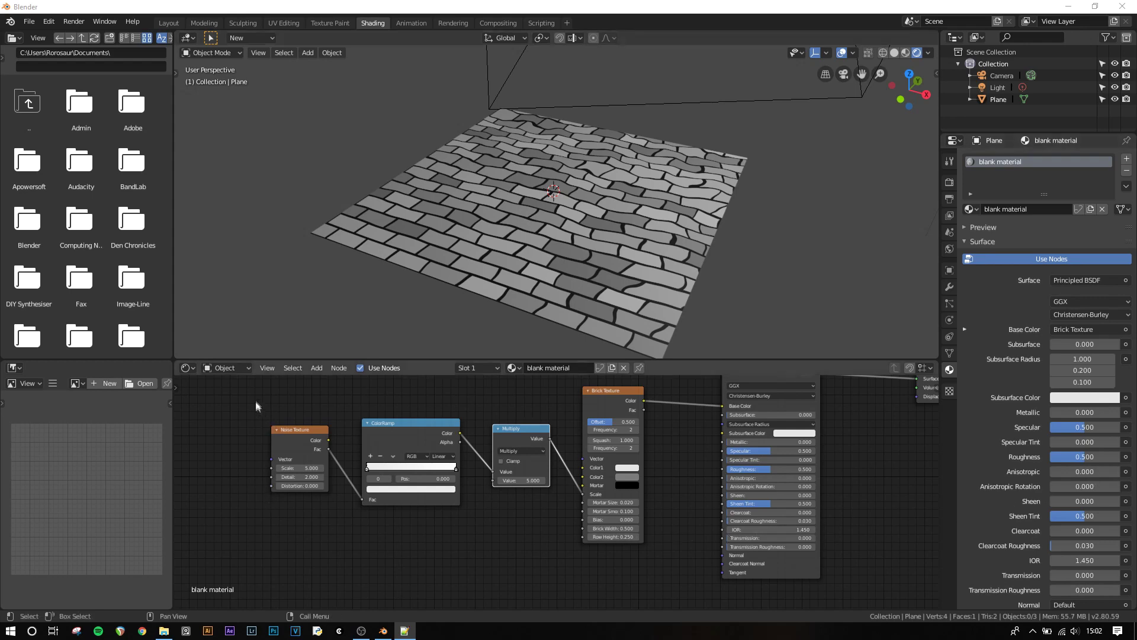
Step: Delete the brick texture nodes and connect a new Noise Texture's Fac to BSDF Roughness
drag(250, 386, 673, 596)
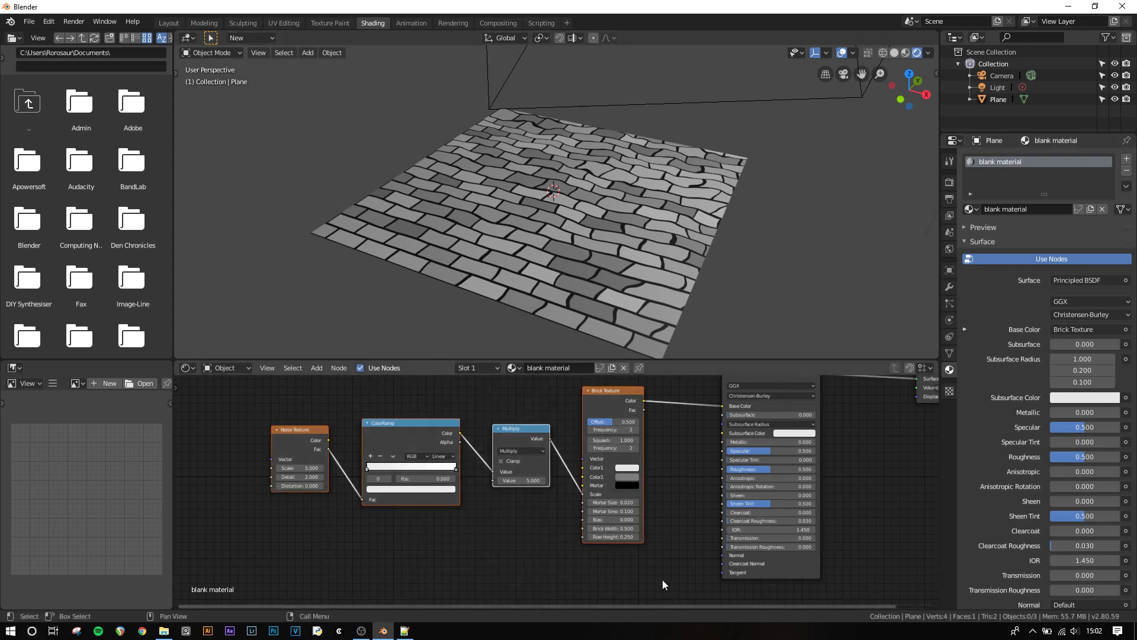
key(Delete)
key(shift+a)
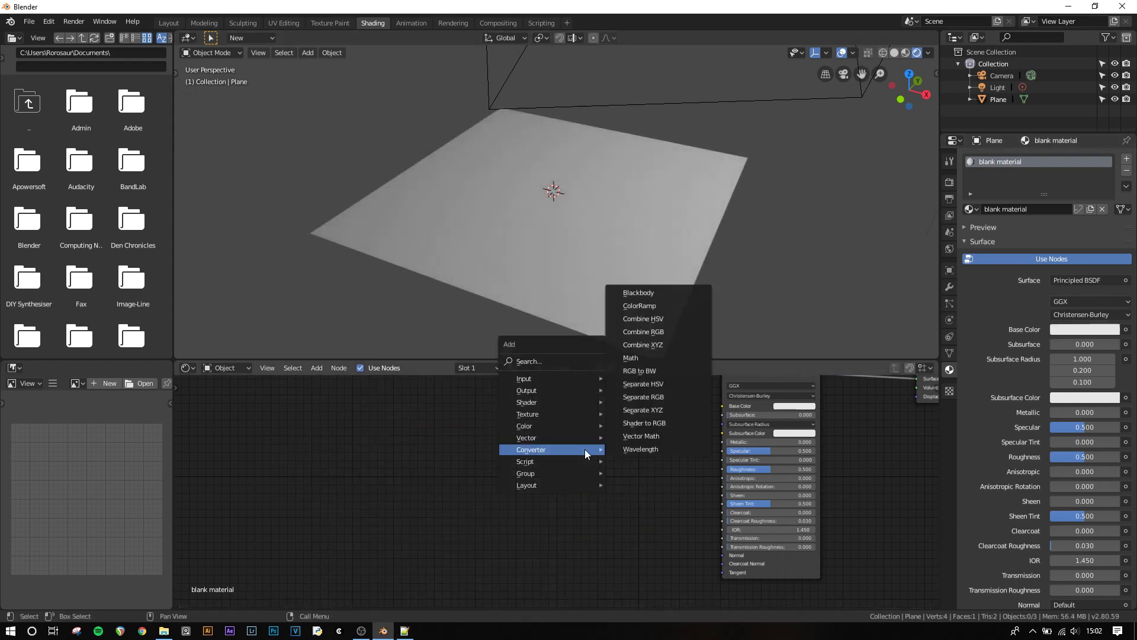
mouse_move(582, 418)
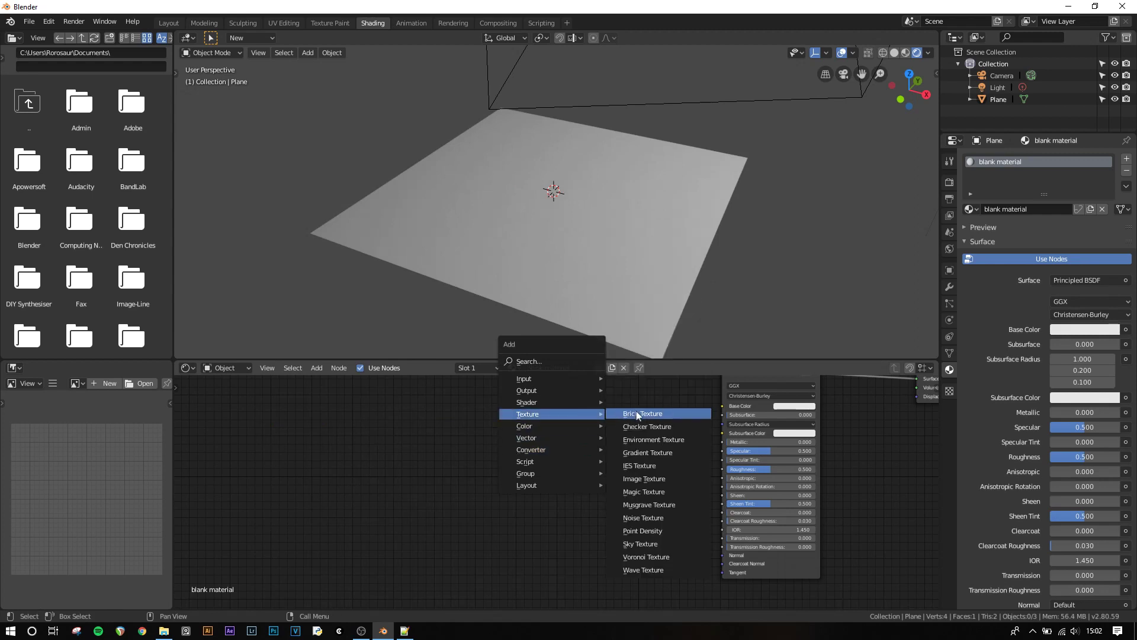
click(641, 519)
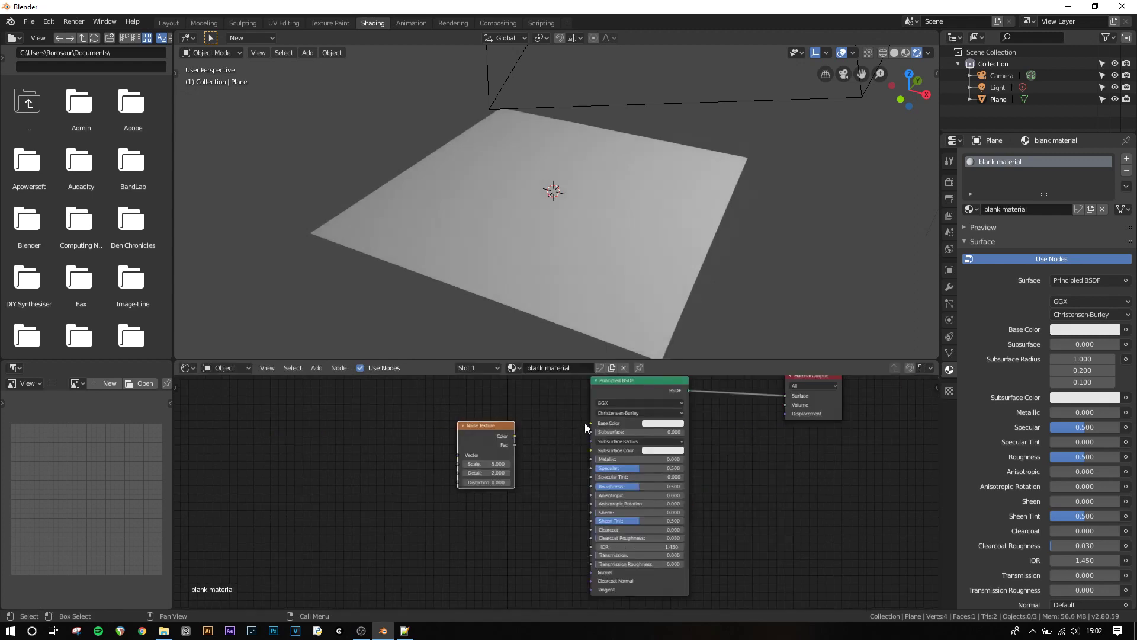
drag(514, 445, 590, 488)
Step: Orbit to a low angle across the plane to see the blotchy glossy highlights
middle_drag(656, 301, 692, 220)
click(588, 222)
middle_drag(588, 222, 619, 243)
key(shift+a)
Step: Insert a ColorRamp between the noise and Roughness, sliding its black stop toward the middle
mouse_move(480, 476)
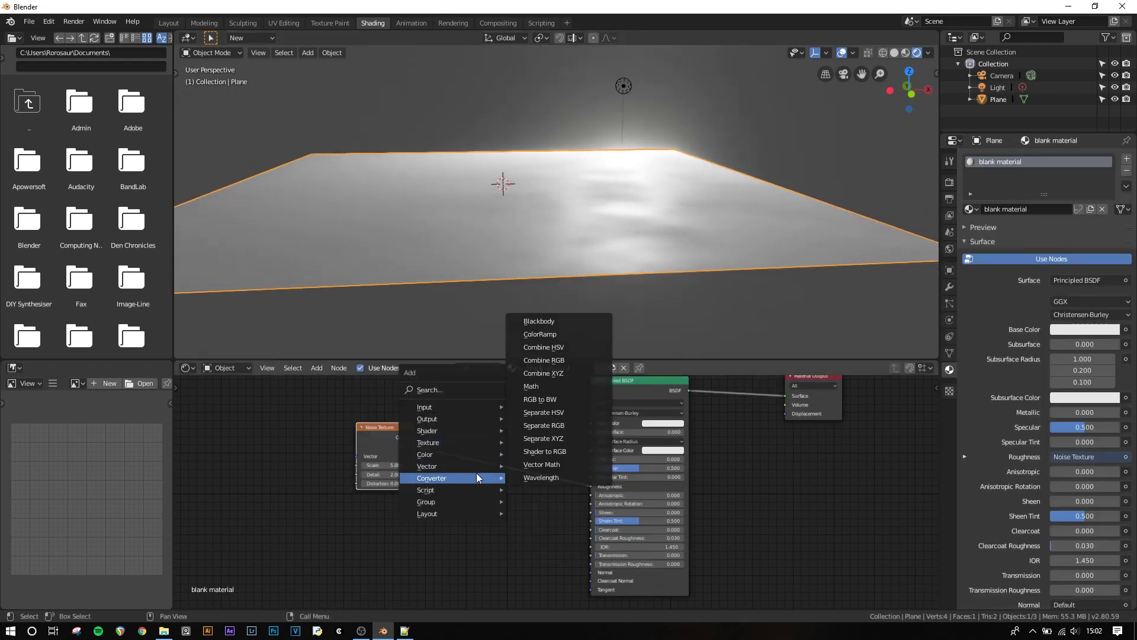
click(546, 335)
click(458, 465)
drag(458, 465, 500, 468)
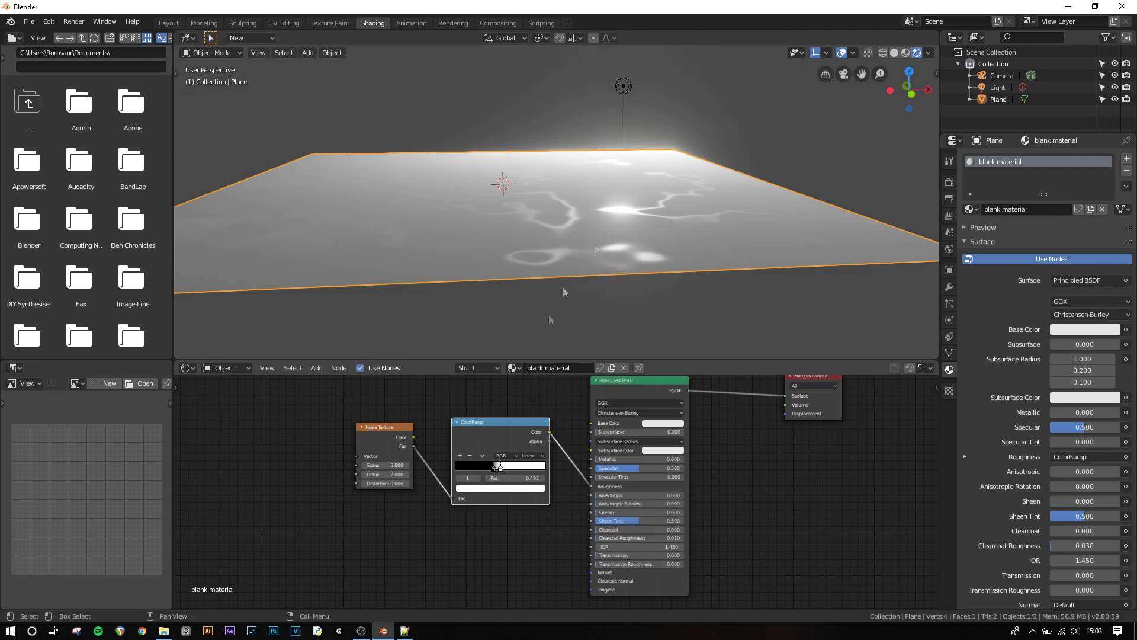
Step: Raise the Noise Texture Detail to 16 to sharpen the reflections
middle_drag(562, 286, 515, 343)
middle_drag(447, 426, 442, 427)
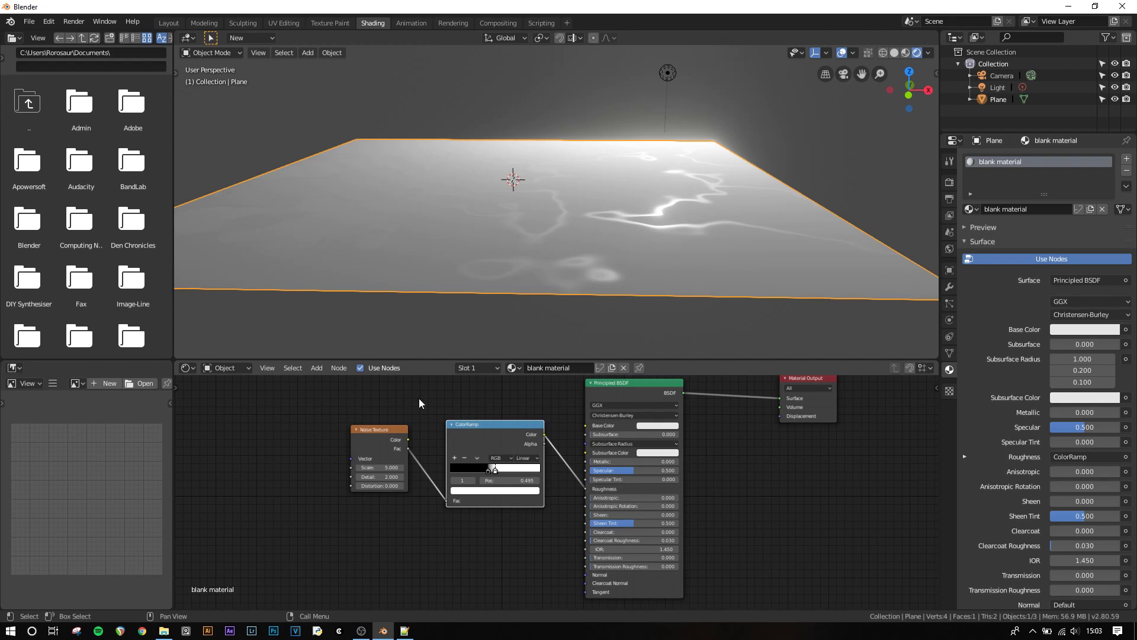
drag(375, 478, 403, 486)
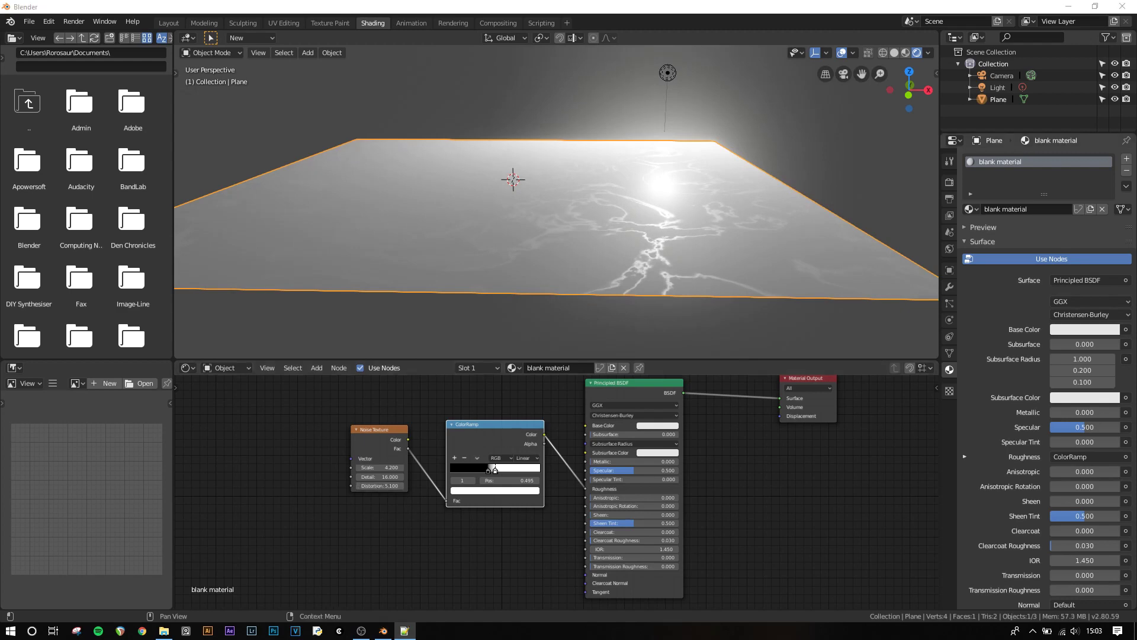